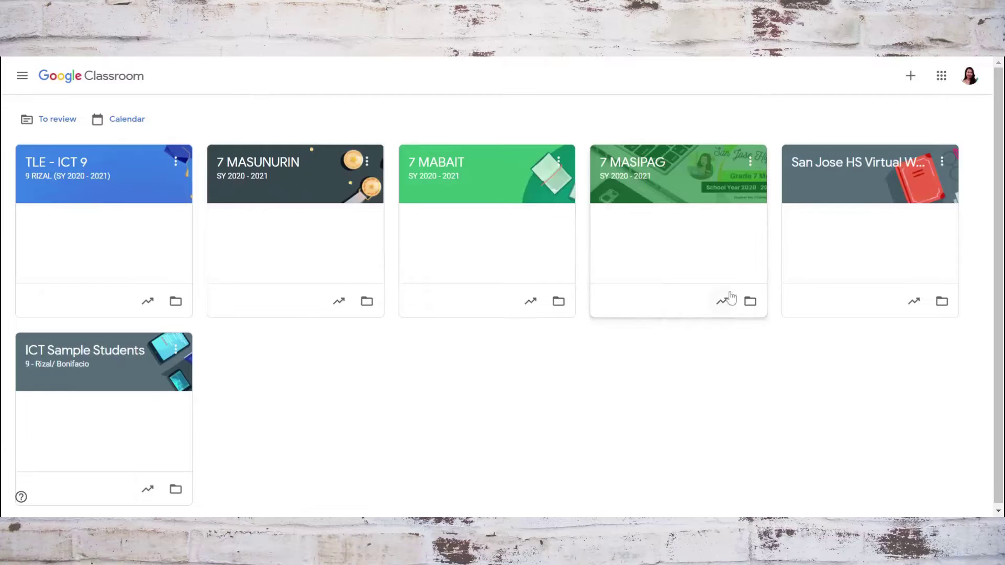
# Bring up the + menu with the Join class and Create class options.
pyautogui.click(910, 79)
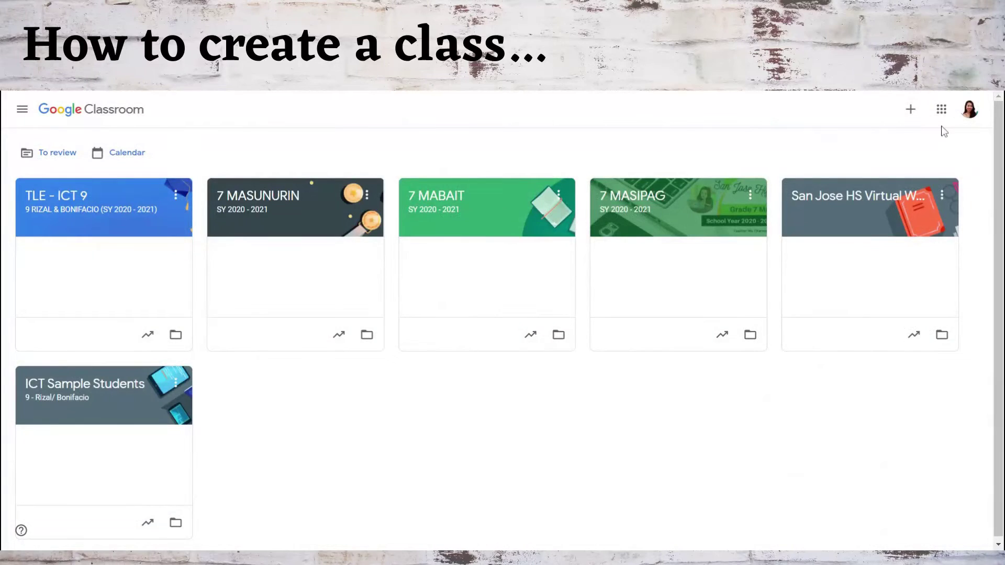
pyautogui.click(909, 117)
# Create a class named ICT 9 with section 9 RIZAL.
pyautogui.click(889, 152)
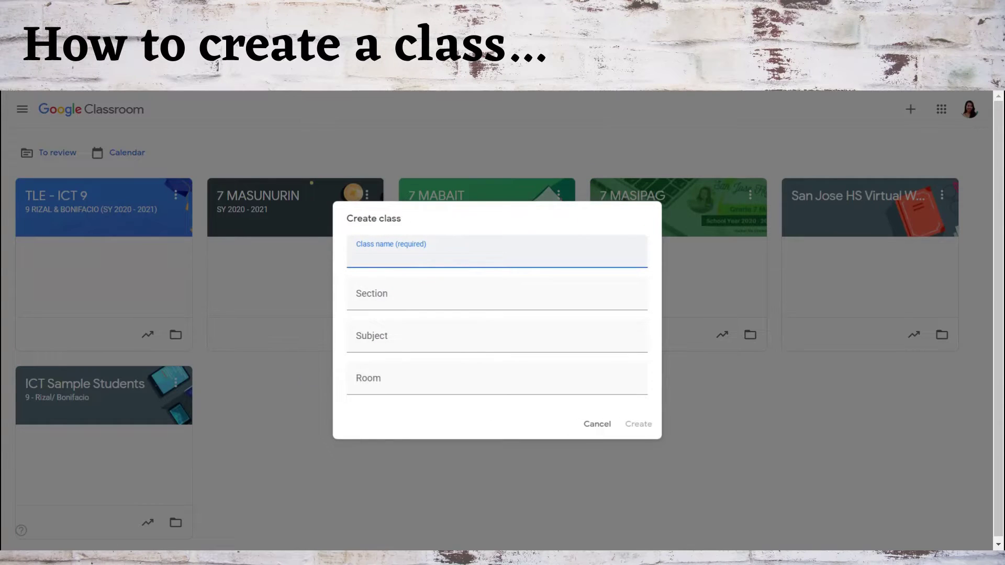
pyautogui.write('ICT 9')
pyautogui.click(382, 302)
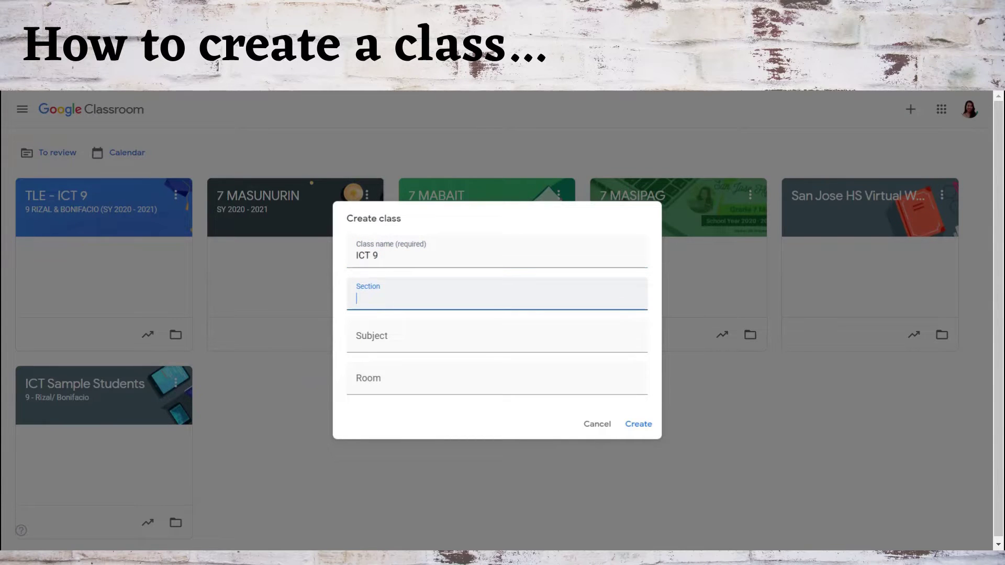
pyautogui.write('9 RIZAL')
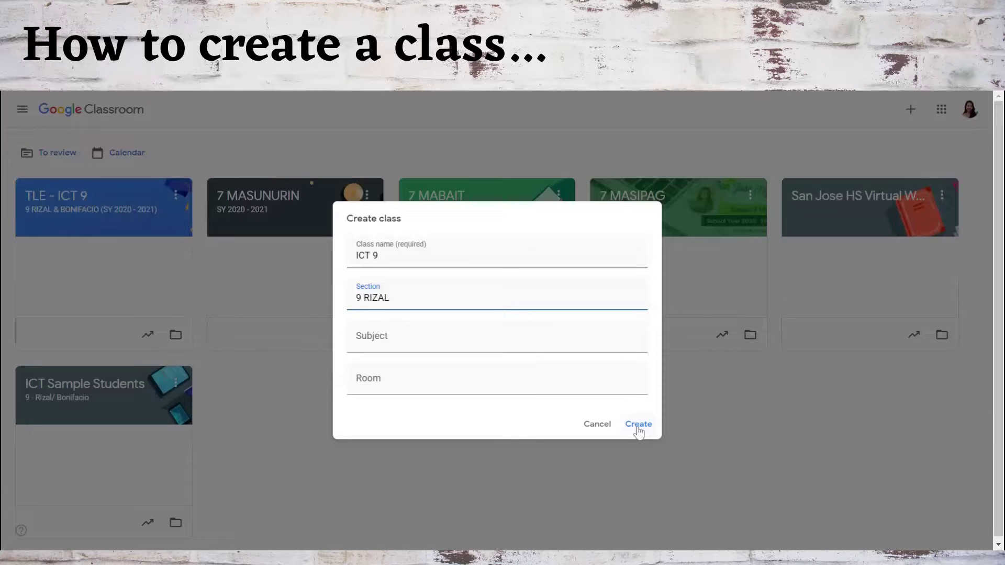
pyautogui.click(638, 424)
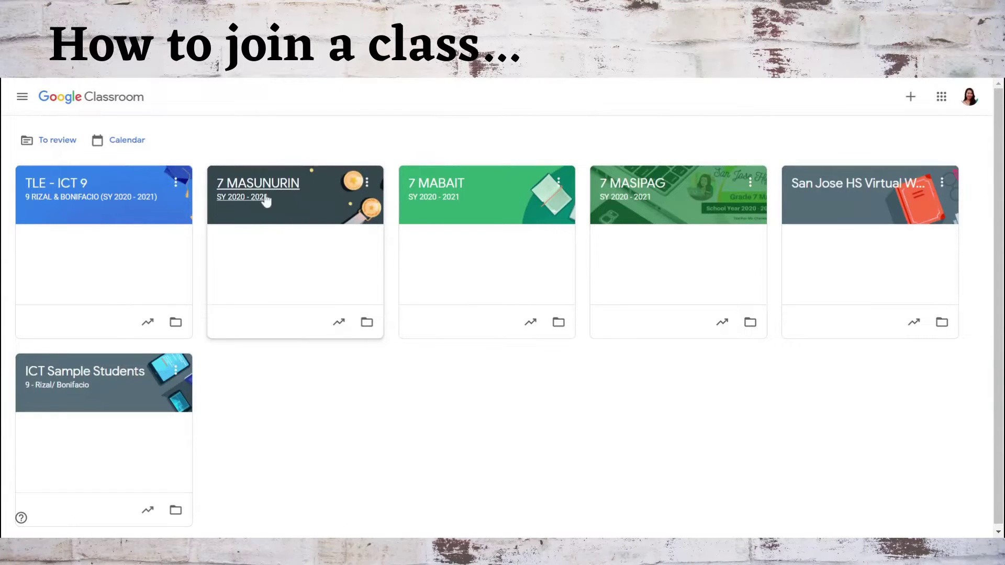
# View the 7 MASUNURIN class, return to the class list, and bring up the + menu.
pyautogui.click(249, 191)
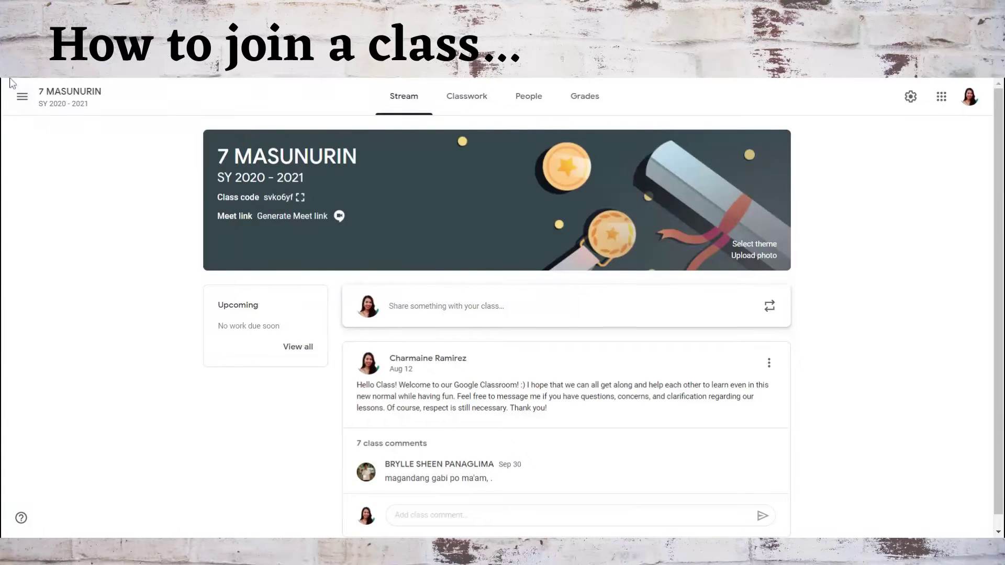
pyautogui.hotkey('alt', 'Left')
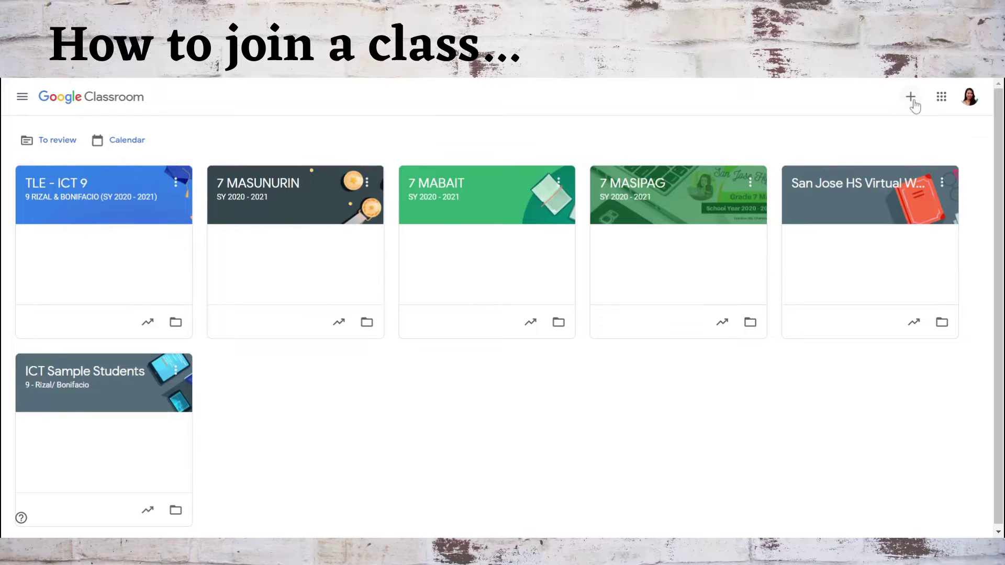
pyautogui.click(909, 97)
# Choose Join class and enter the class code in the Class code field.
pyautogui.click(877, 124)
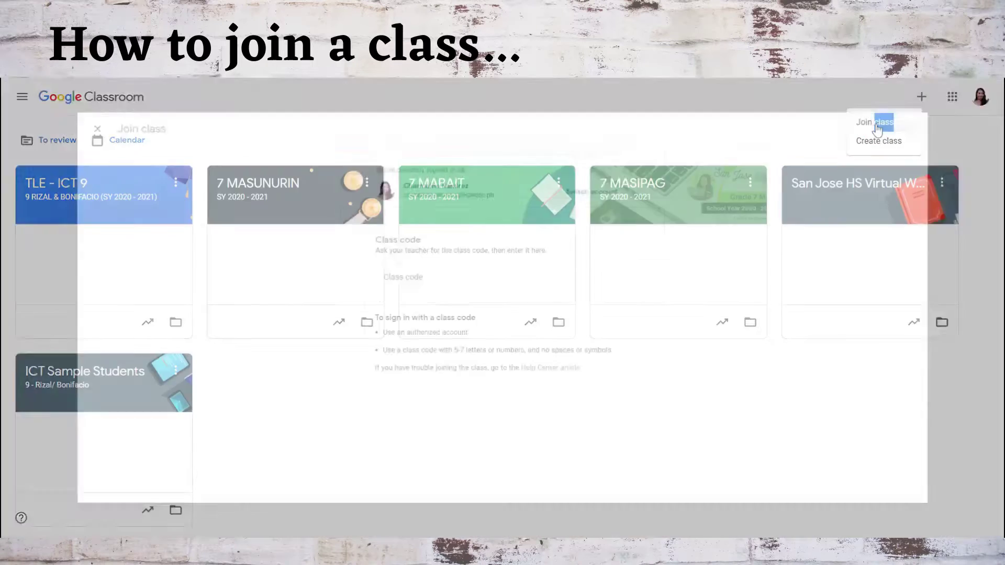
pyautogui.click(418, 273)
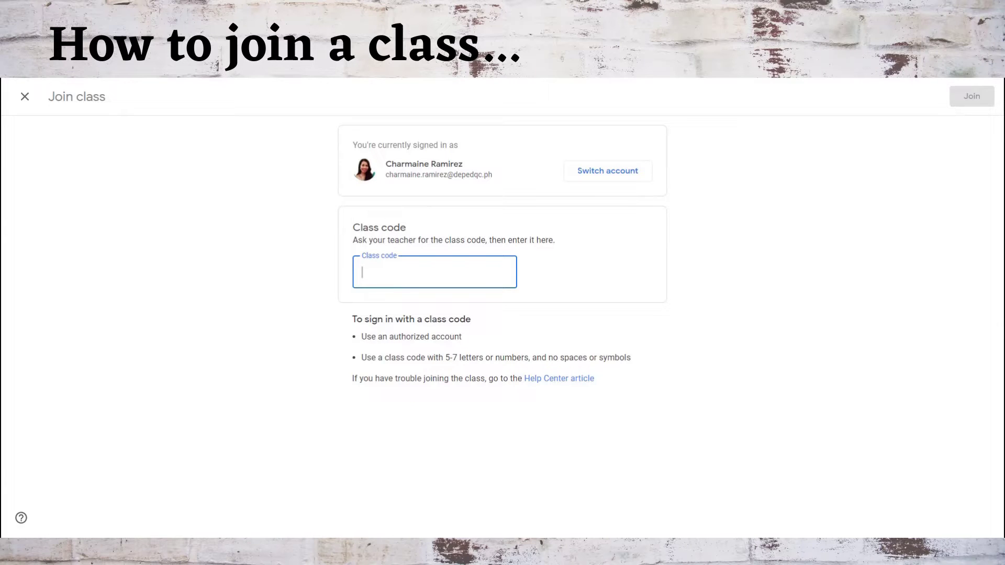
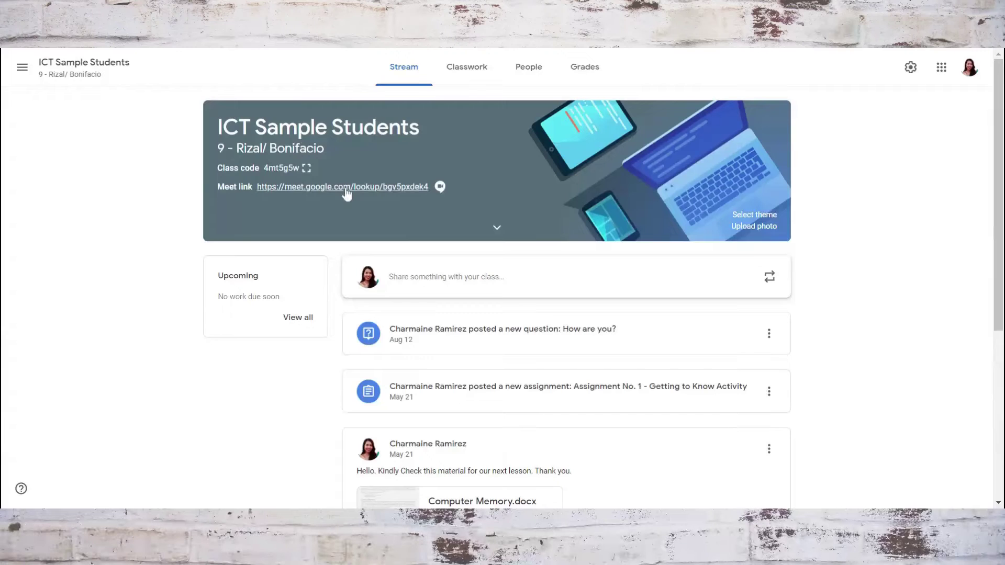
# Visit ICT Sample Students' Classwork, People, Grades and Stream pages, then show the class drawer.
pyautogui.click(468, 81)
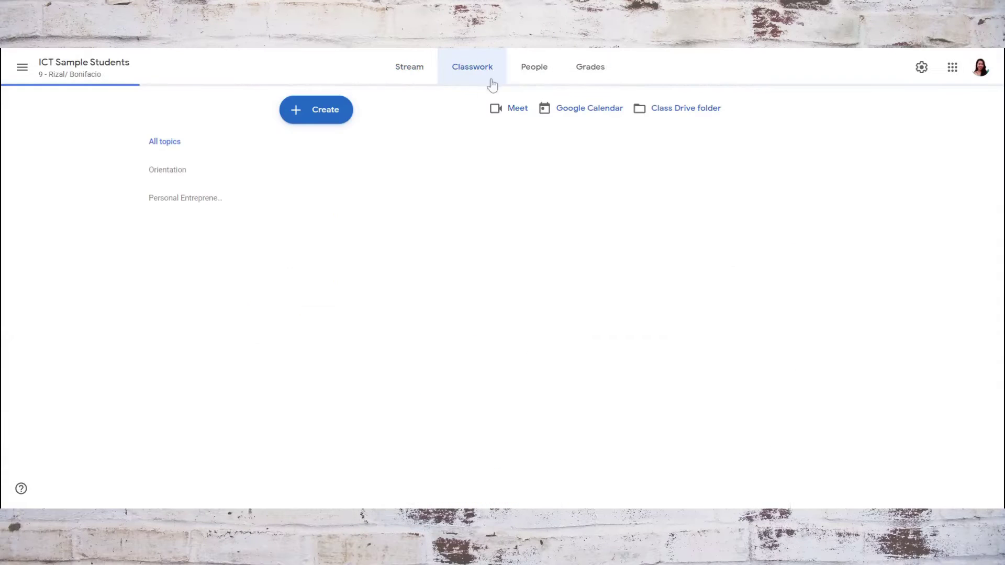
pyautogui.click(527, 78)
pyautogui.click(606, 72)
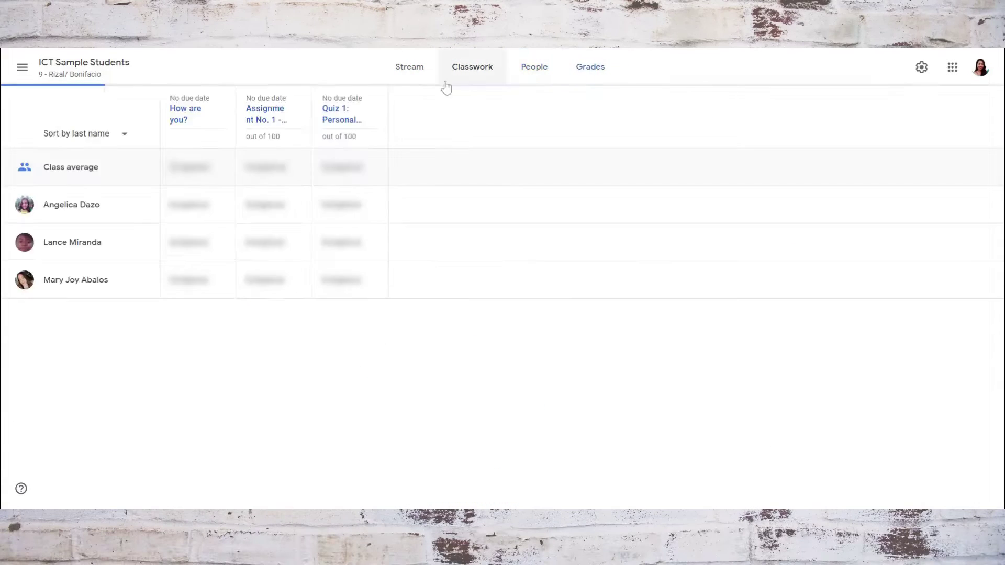
pyautogui.click(413, 67)
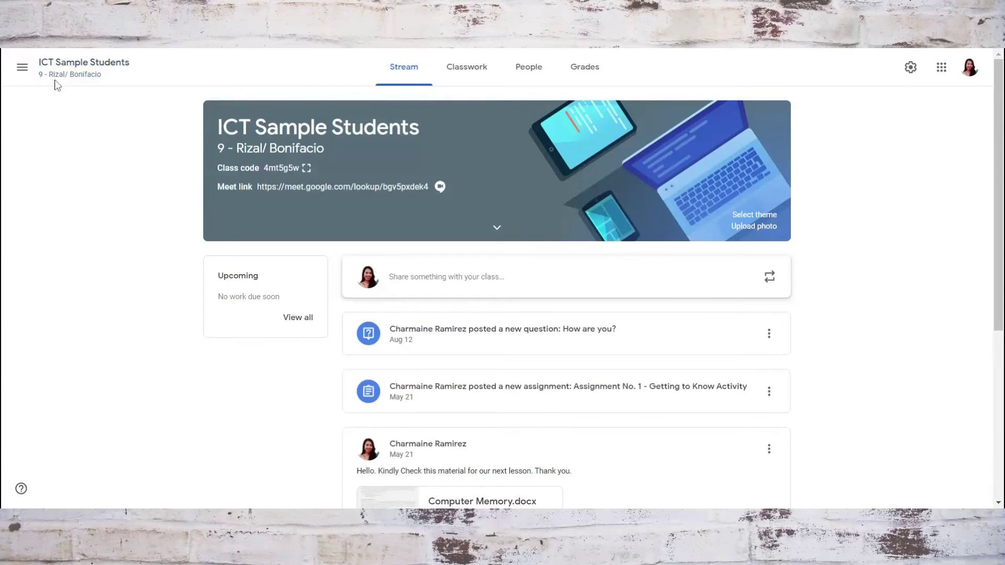
pyautogui.click(22, 67)
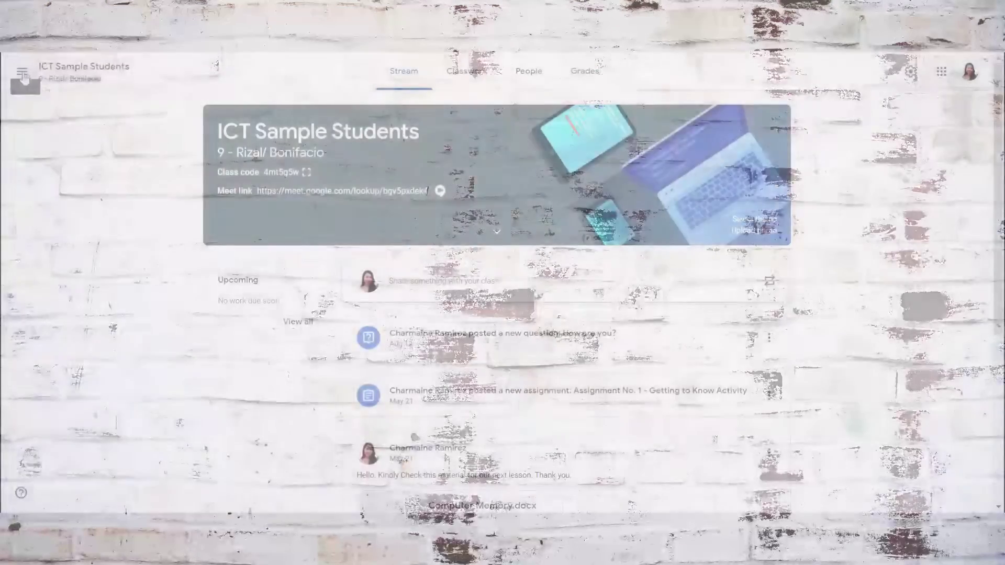
# Go to the account Settings page from the navigation drawer.
pyautogui.click(22, 76)
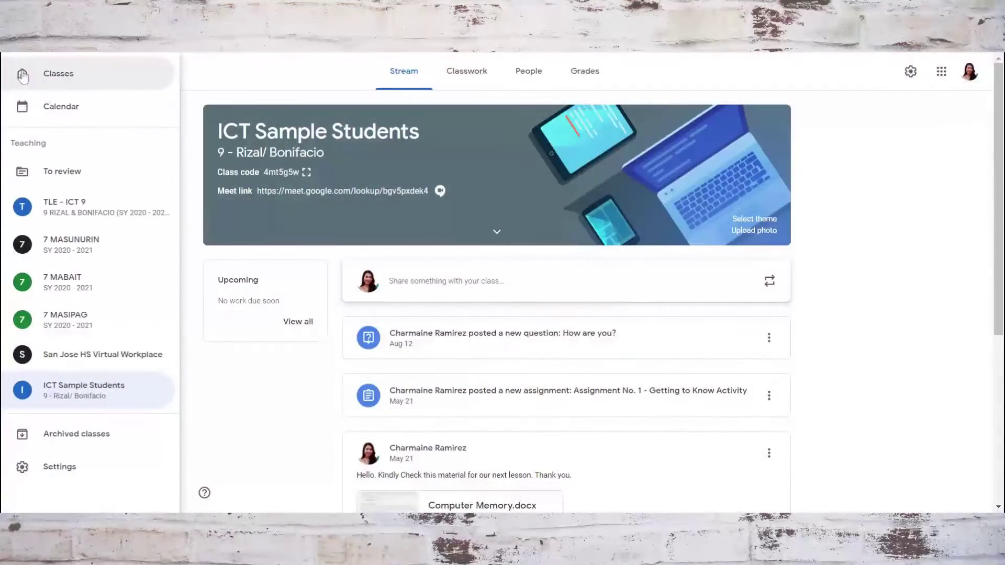
pyautogui.click(42, 471)
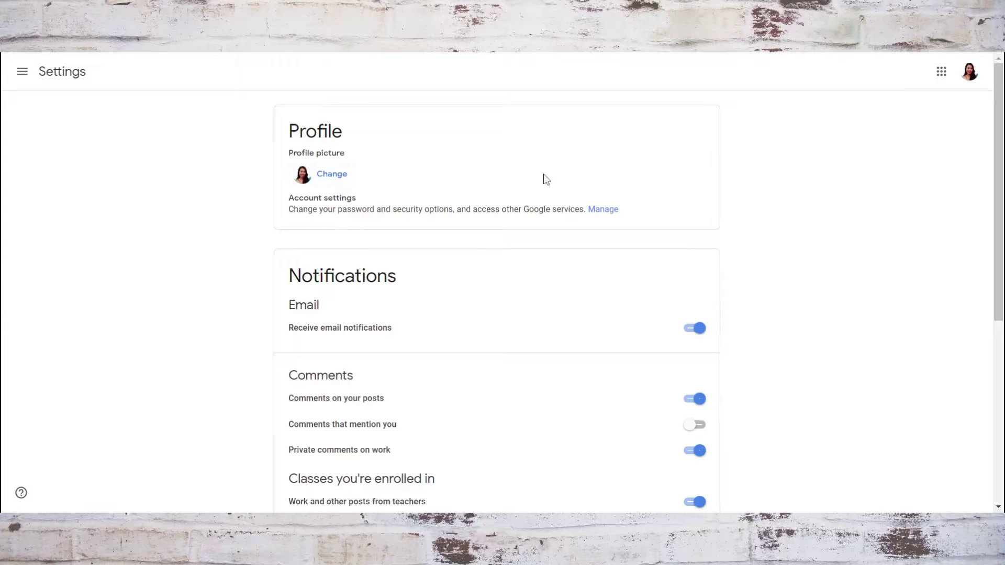
# Scroll through the email and comment notification toggles on the Settings page.
pyautogui.scroll(-3, 670, 230)
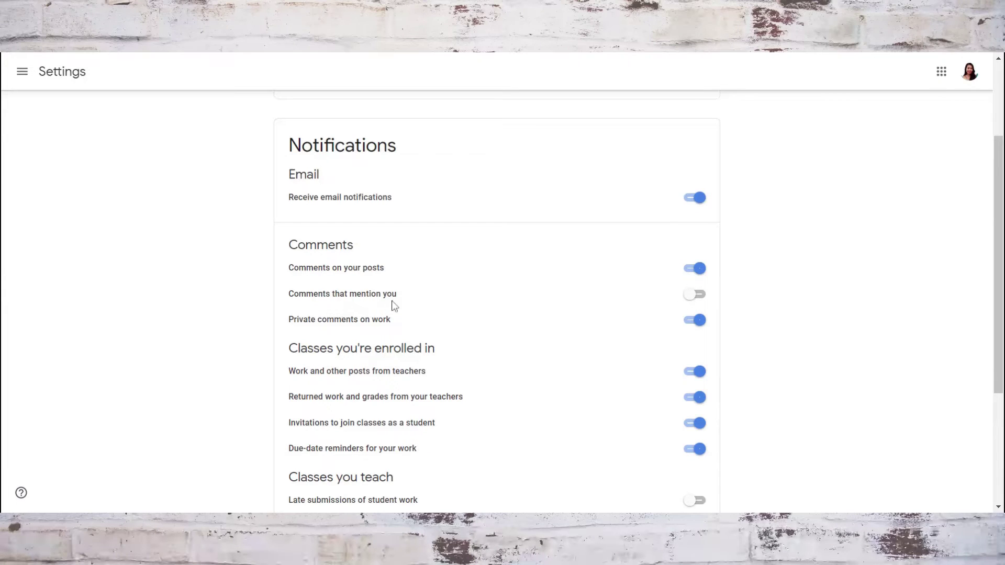
pyautogui.scroll(-1, 603, 309)
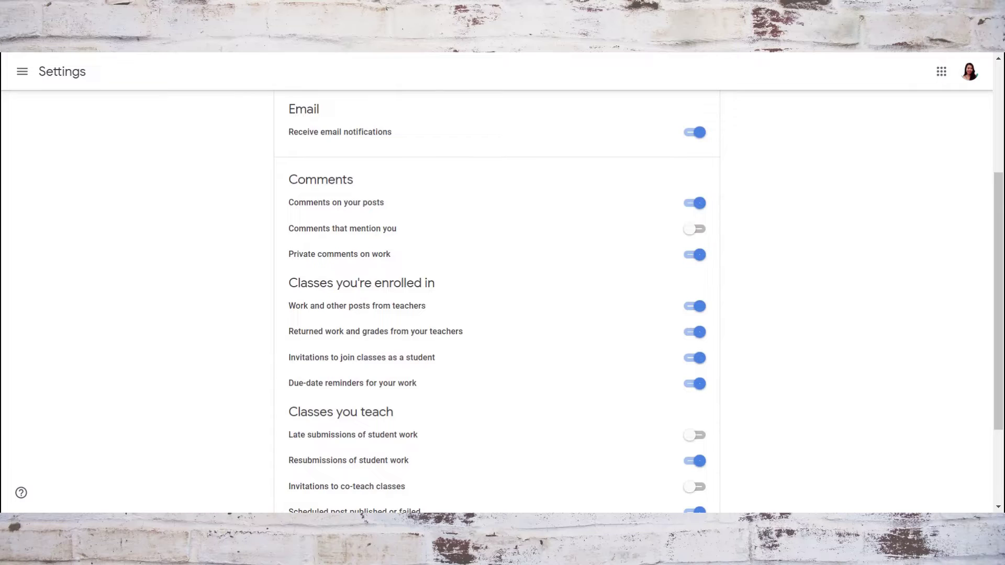
pyautogui.scroll(-2, 352, 325)
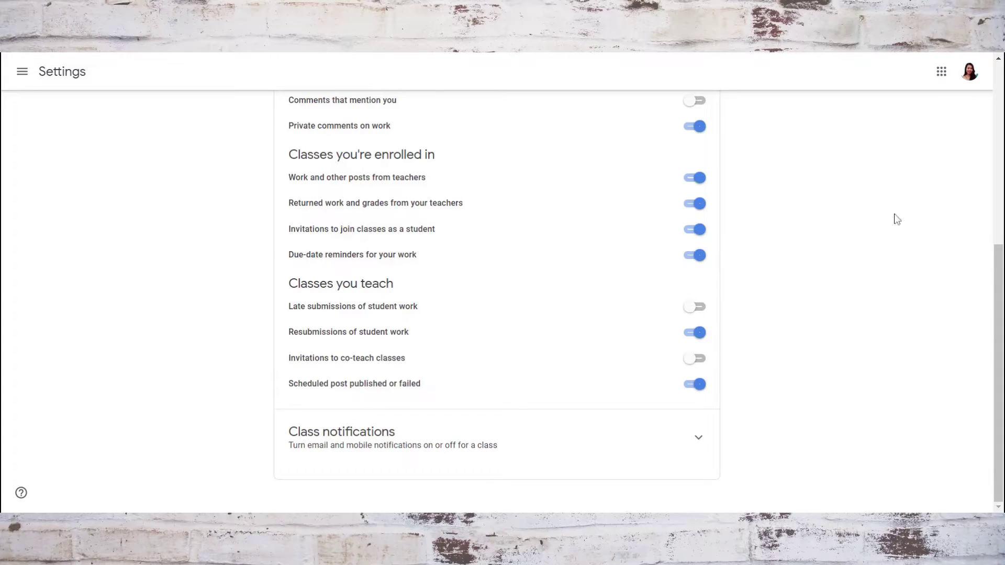
pyautogui.scroll(6, 765, 197)
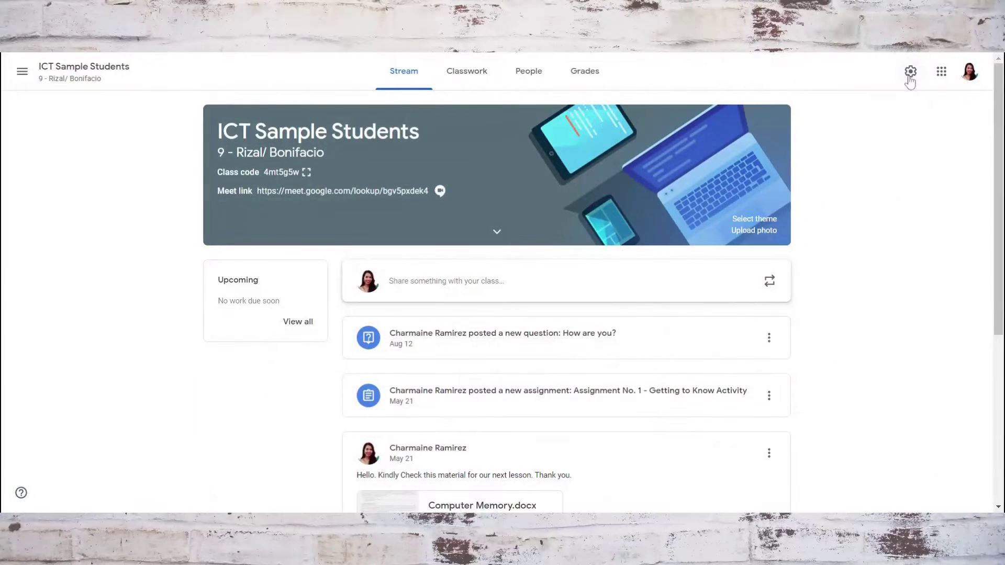
# Check the class's Manage invite codes options, leaving invite codes Enabled.
pyautogui.click(910, 72)
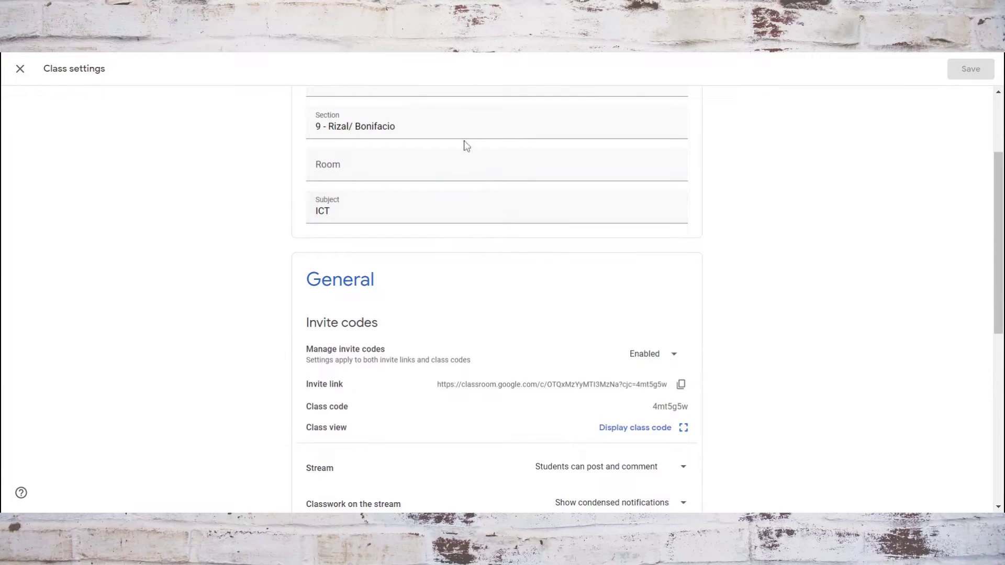
pyautogui.scroll(-3, 396, 201)
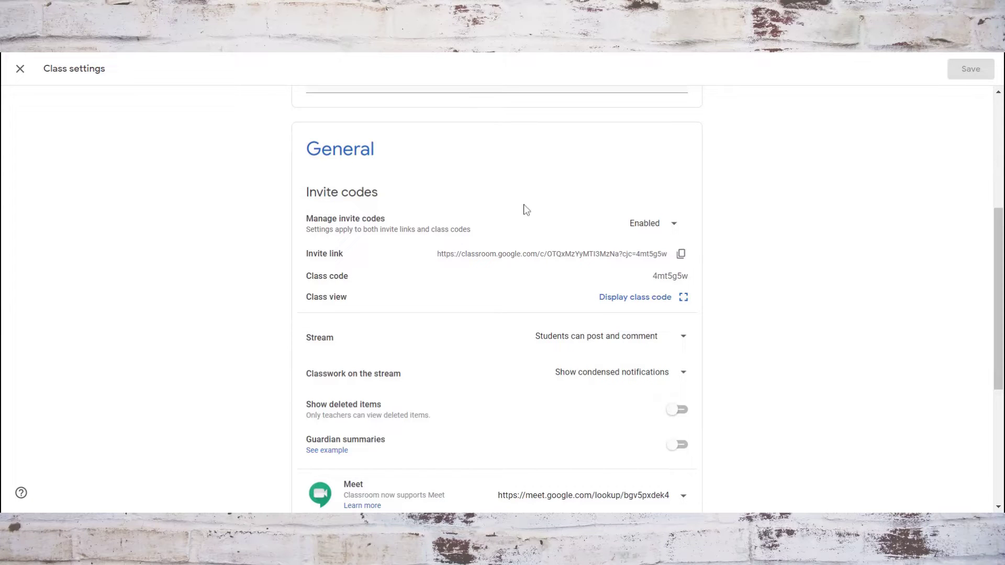
pyautogui.click(649, 230)
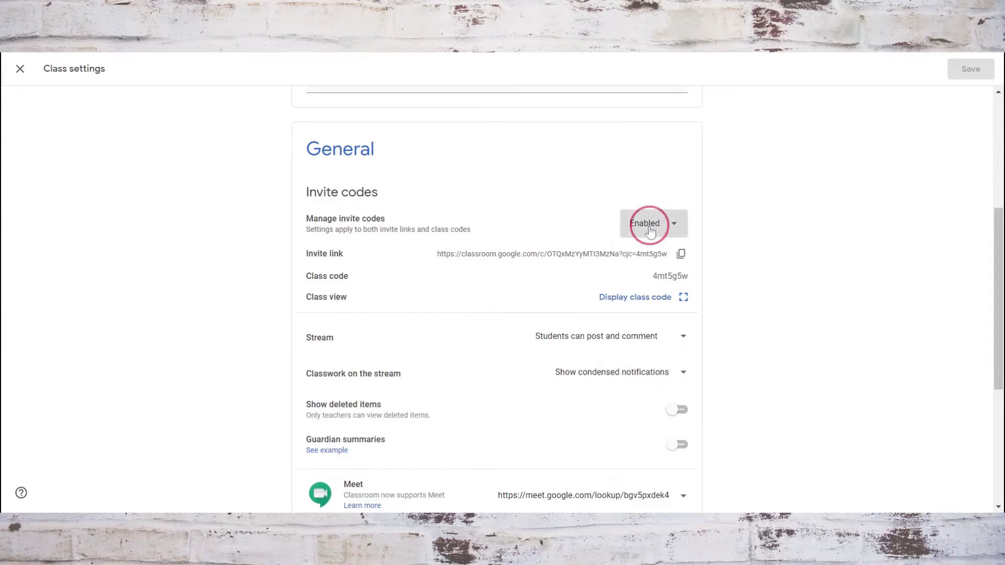
pyautogui.click(757, 227)
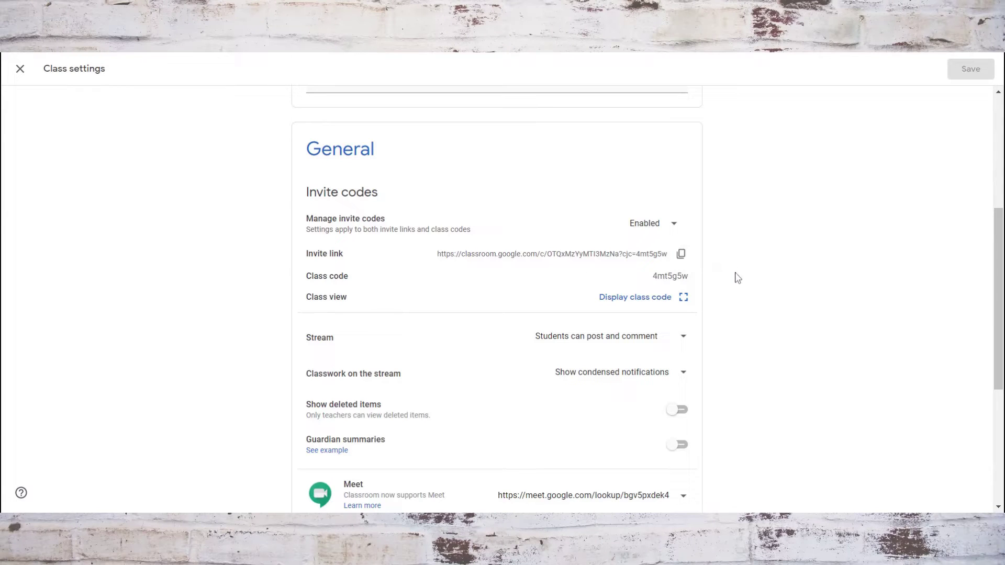
pyautogui.scroll(-3, 368, 283)
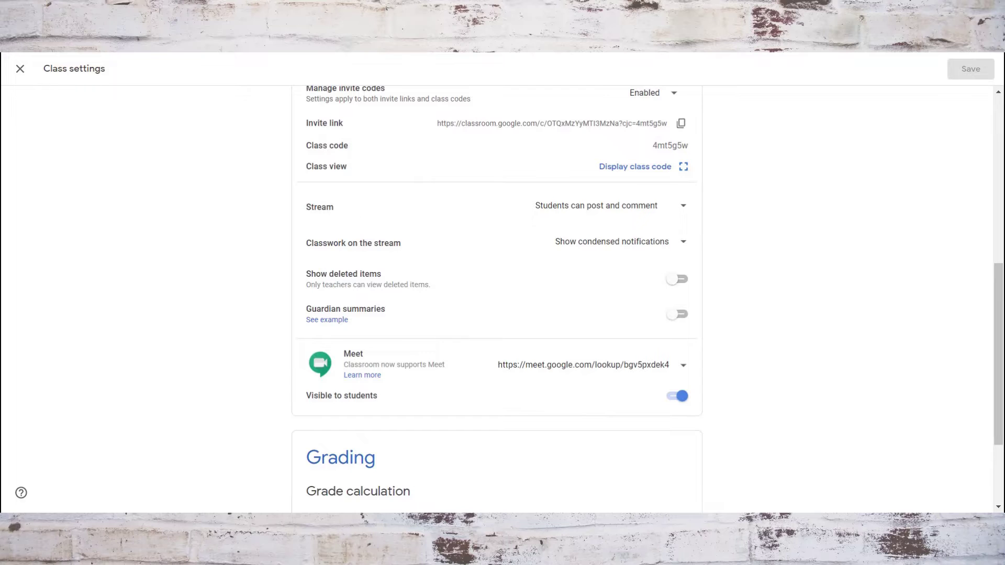
# Keep students able to post and comment, with condensed classwork notifications on the stream.
pyautogui.click(602, 209)
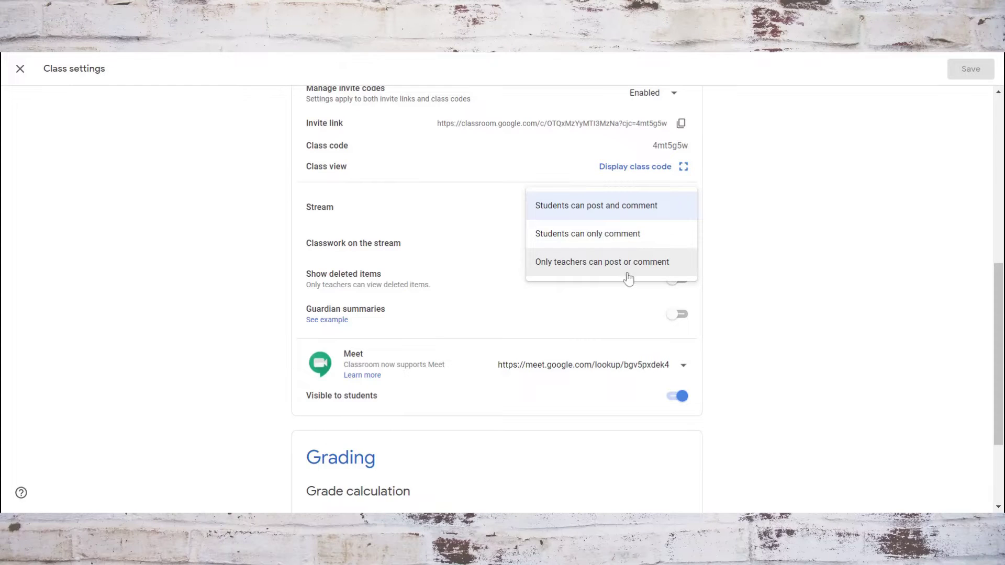
pyautogui.click(733, 242)
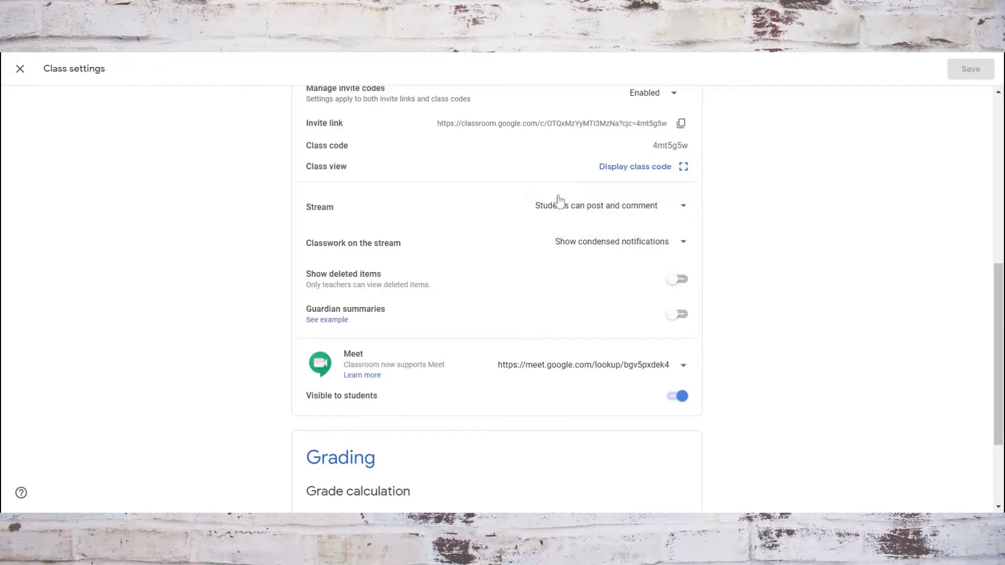
pyautogui.click(592, 245)
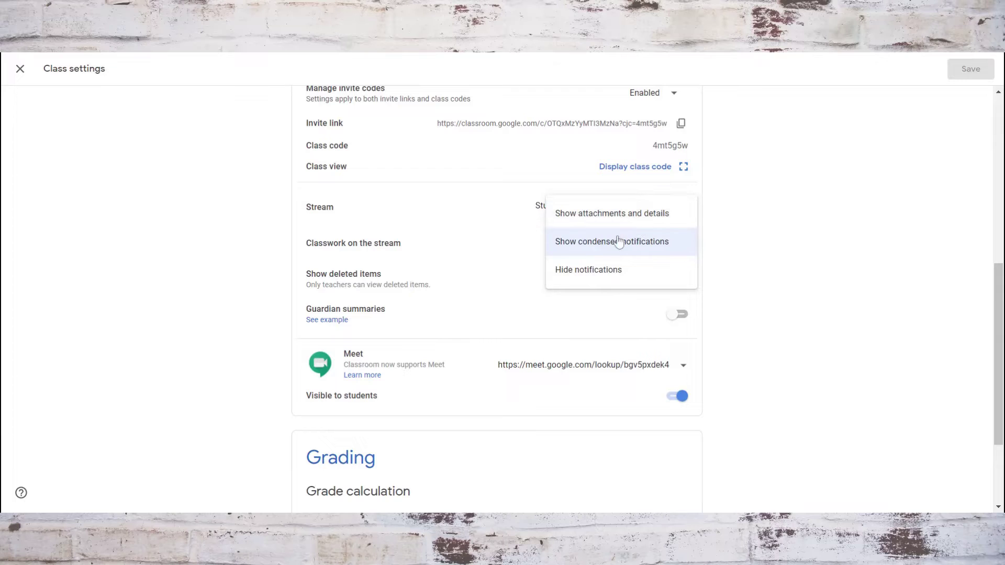
pyautogui.click(735, 254)
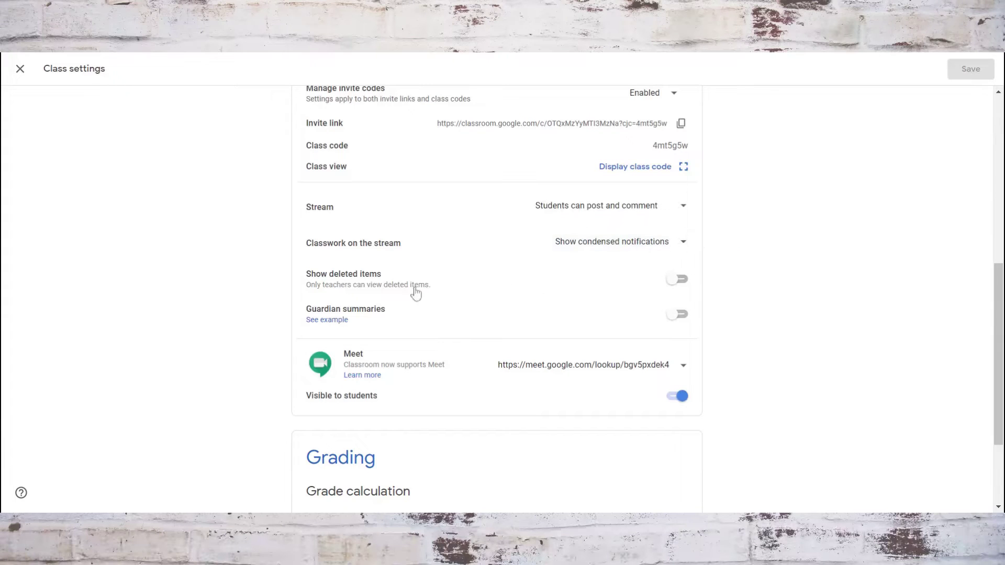
# Make the Meet link visible to students and save the class settings.
pyautogui.scroll(-1, 446, 305)
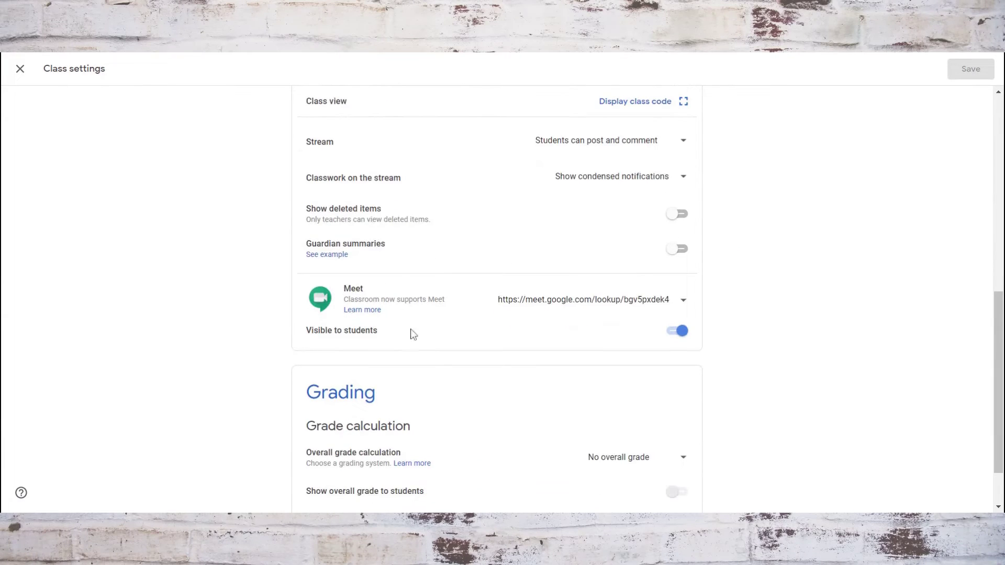
pyautogui.scroll(-1, 477, 407)
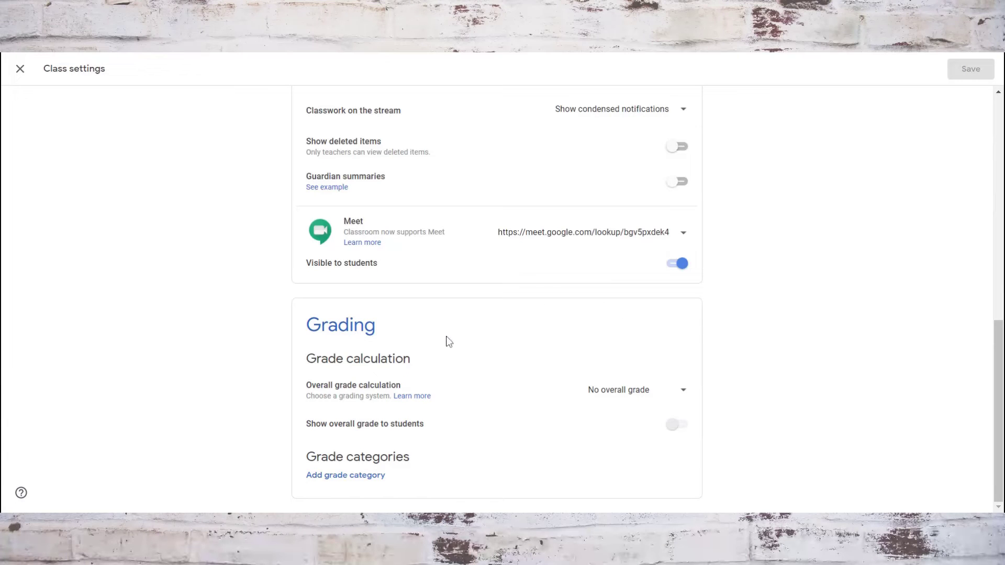
pyautogui.scroll(8, 471, 361)
pyautogui.scroll(-8, 479, 370)
pyautogui.click(676, 264)
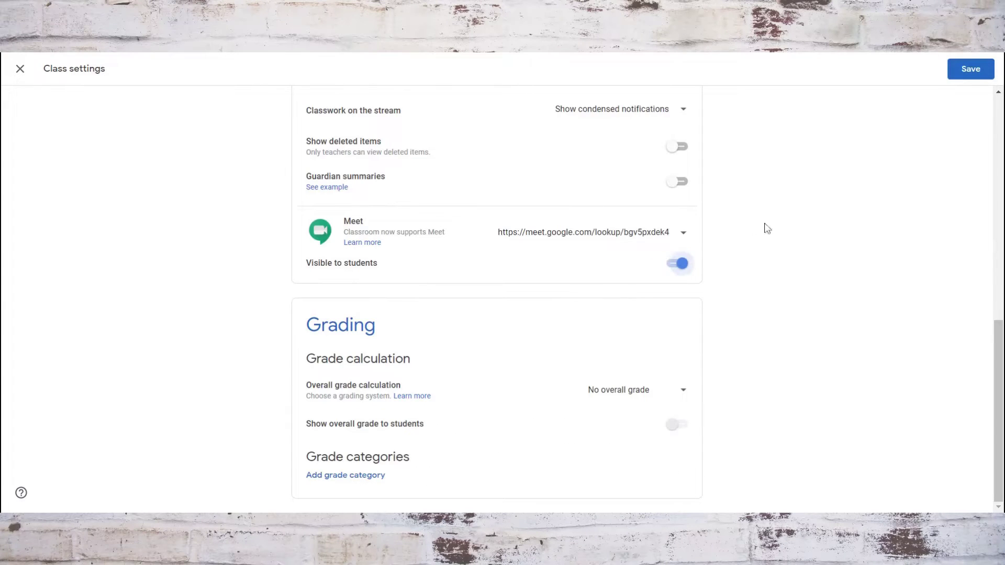
pyautogui.click(971, 69)
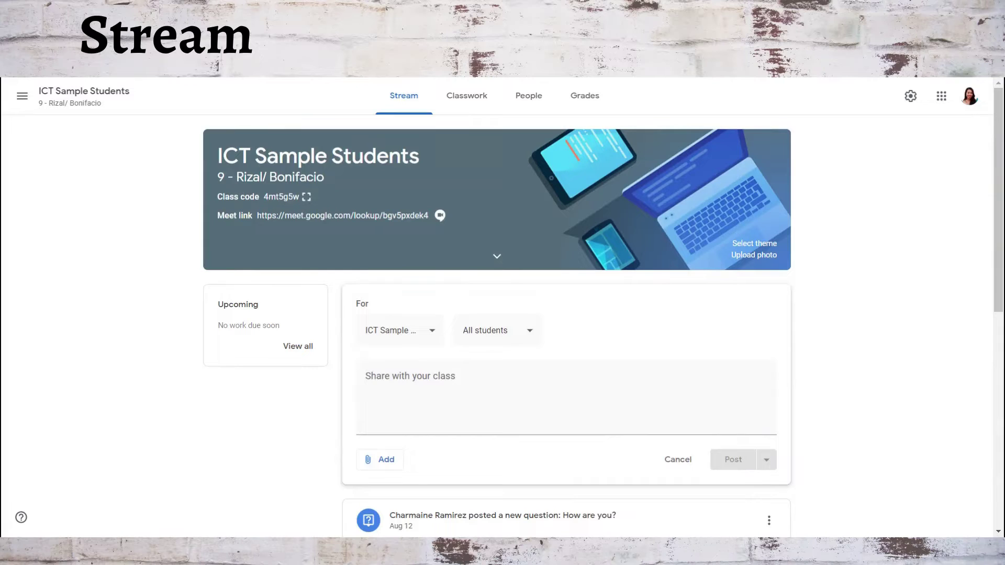
pyautogui.click(306, 197)
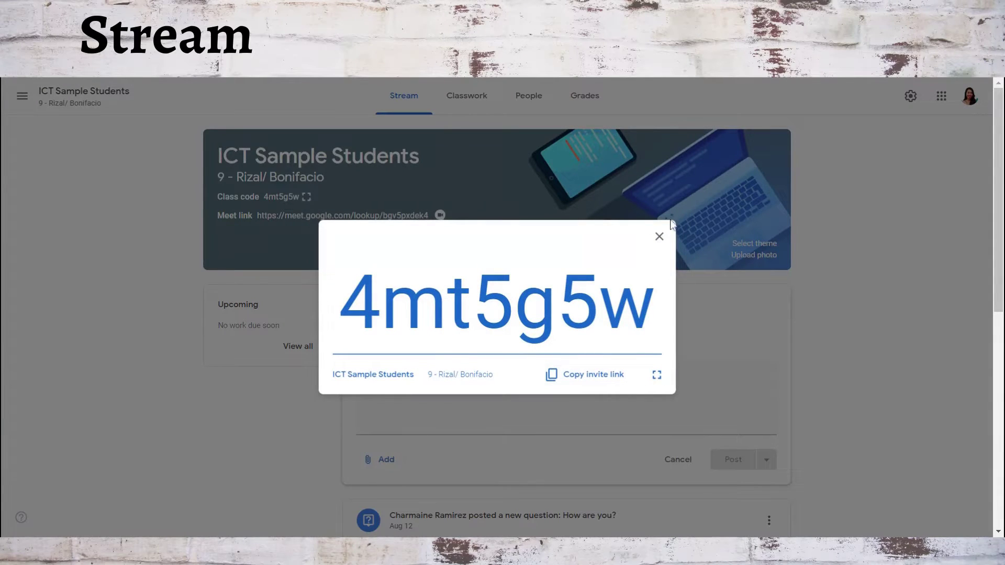
pyautogui.click(658, 238)
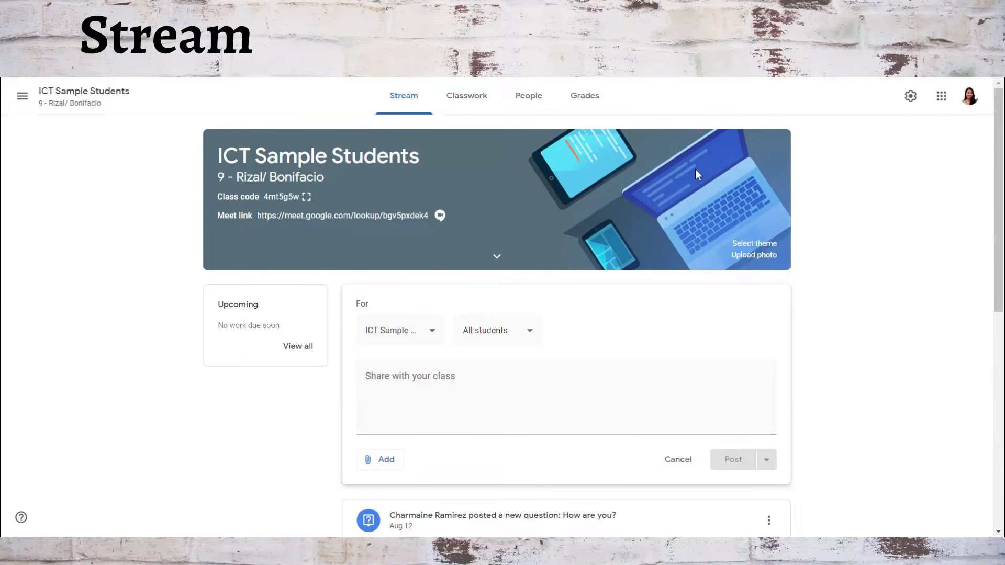
pyautogui.click(750, 245)
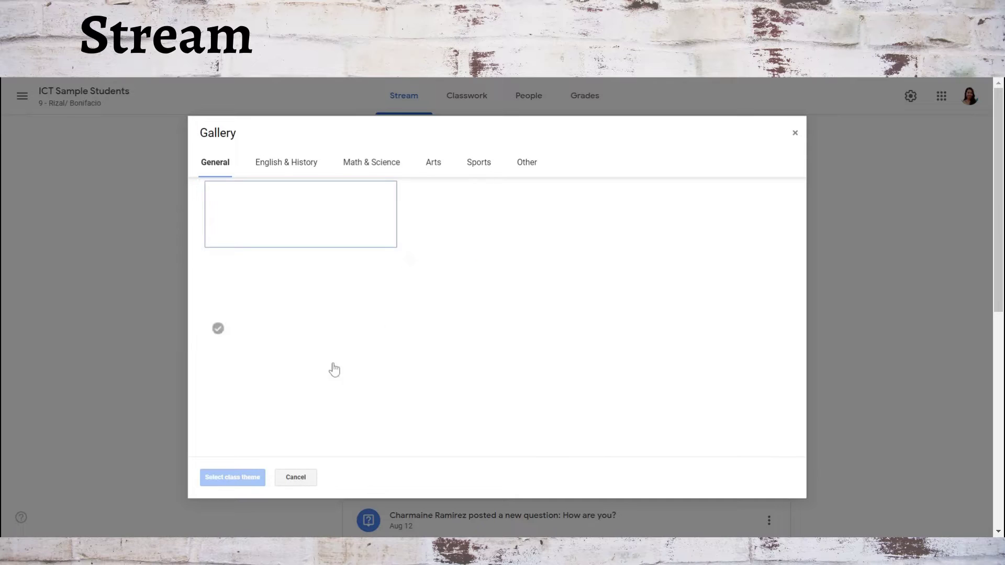
pyautogui.click(434, 282)
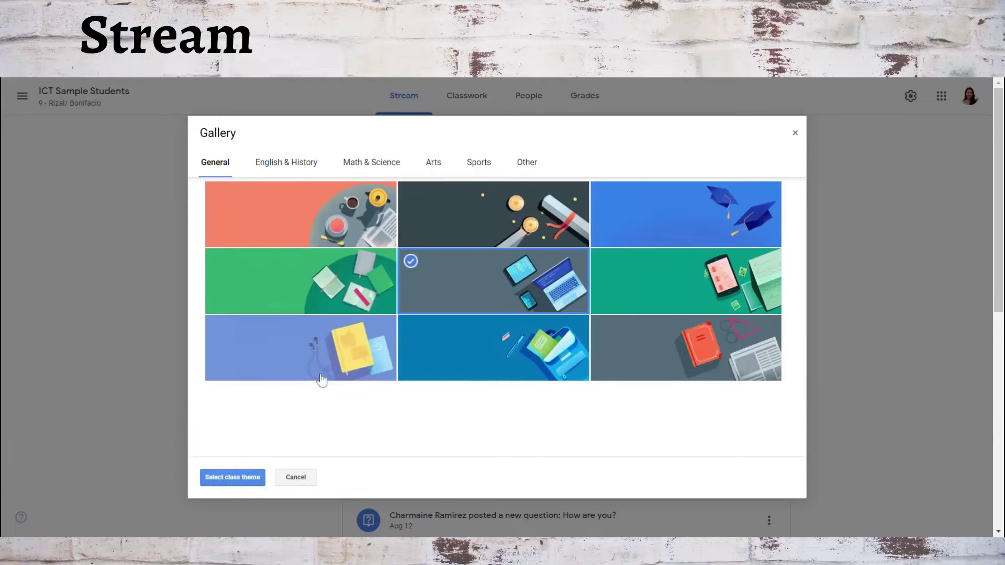
pyautogui.click(228, 482)
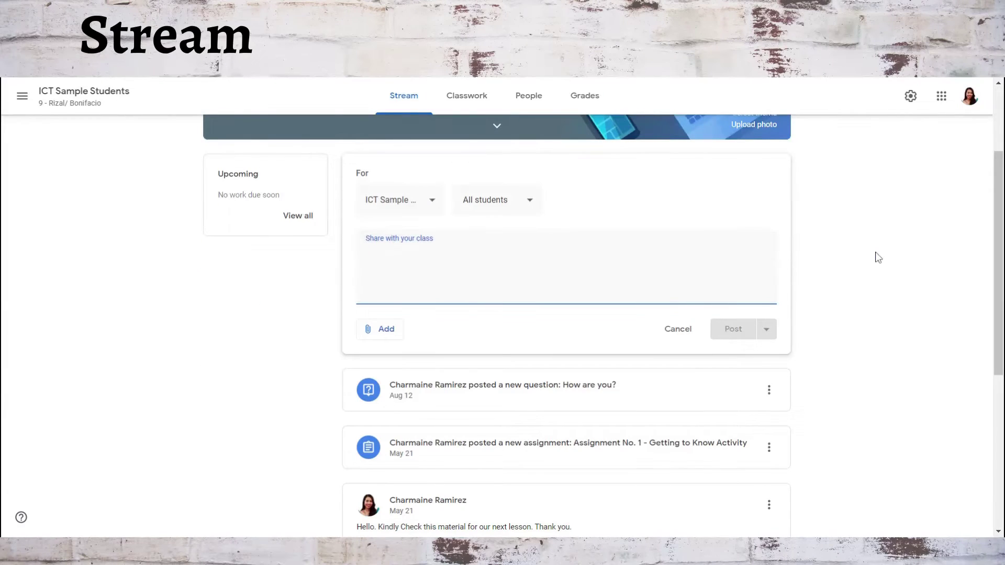
# Paste the prepared welcome message for the online ICT class into the stream post.
pyautogui.scroll(3, 878, 258)
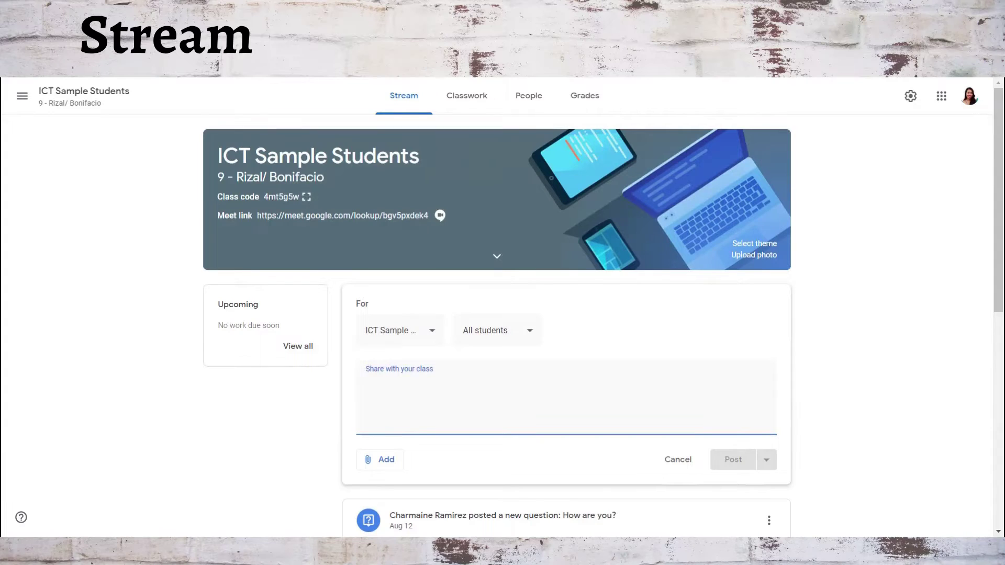
pyautogui.scroll(-1, 428, 298)
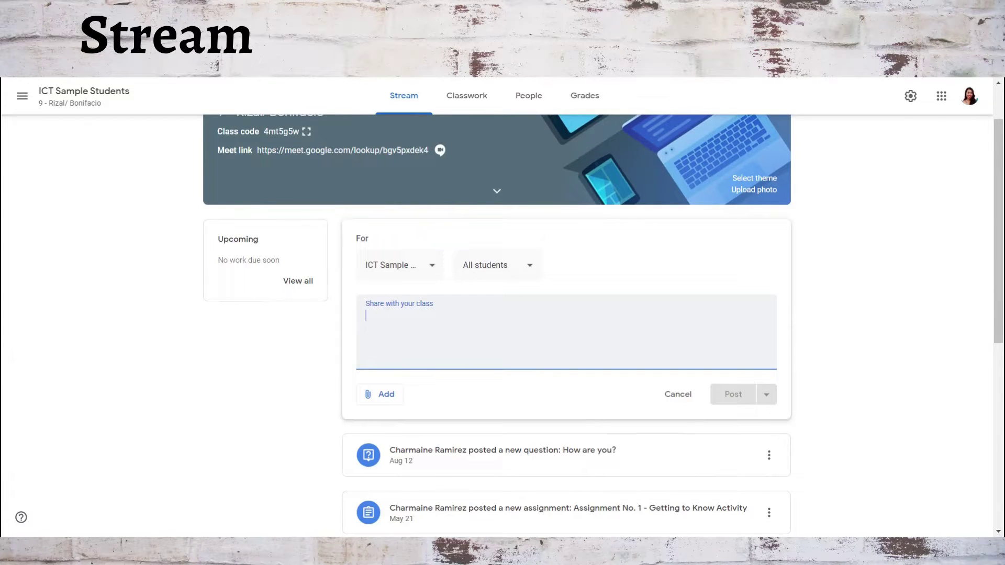
pyautogui.write("Hello, Everyone! Welcome to our online ICT class! :) I'm looking forward that everyone will actively participate in our interactive activities and enjoy while learning! Aja! :)")
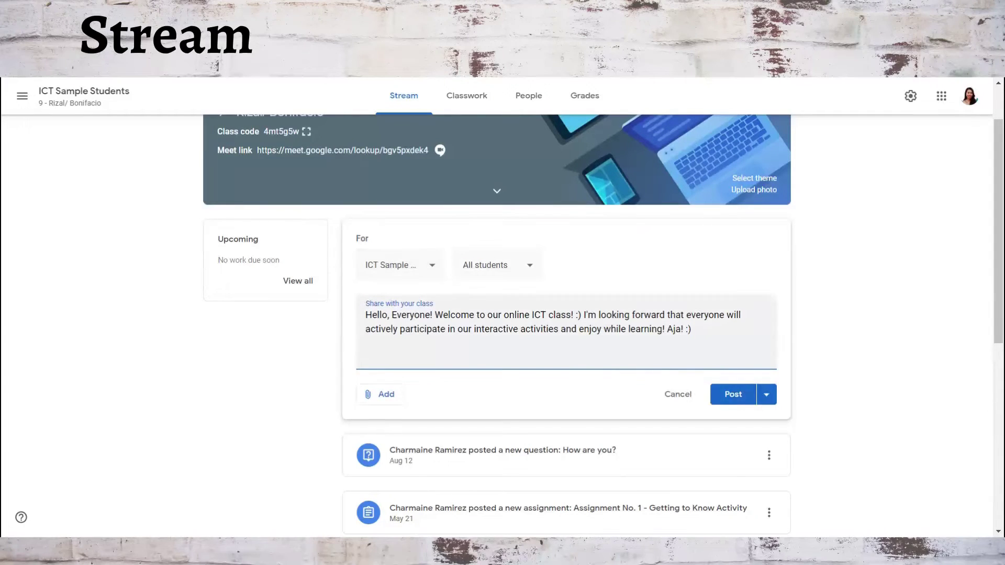
pyautogui.click(484, 329)
# Tick, then untick, TLE - ICT 9, 7 MASUNURIN and other classes, leaving only ICT Sample Students.
pyautogui.click(400, 266)
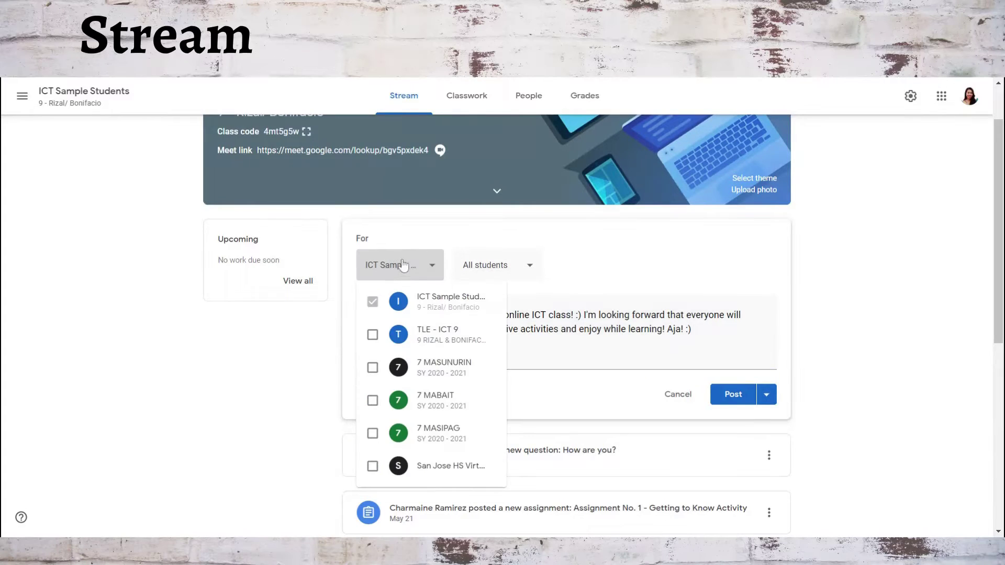
pyautogui.click(372, 335)
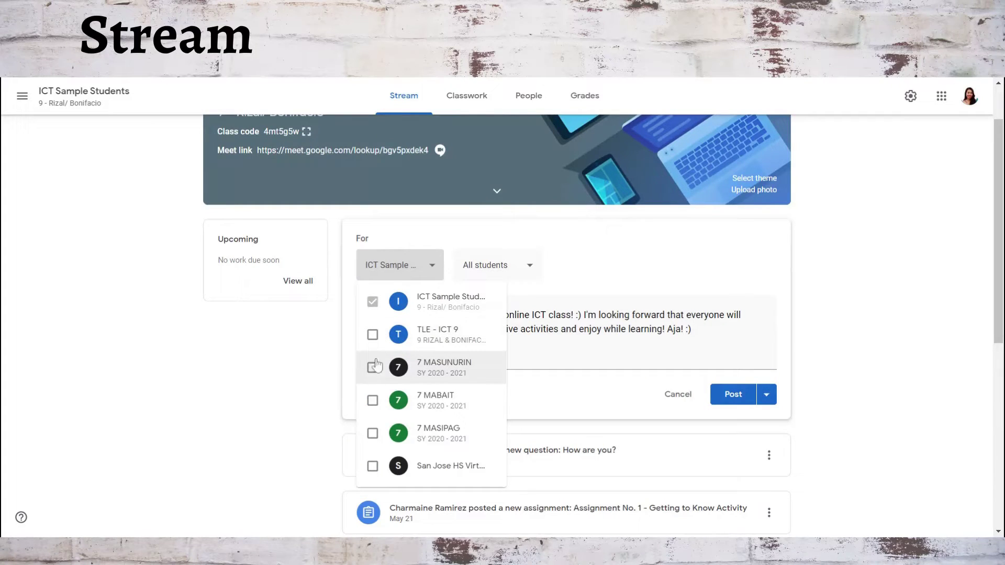
pyautogui.click(372, 368)
pyautogui.click(372, 432)
pyautogui.click(373, 401)
pyautogui.click(373, 402)
pyautogui.click(371, 432)
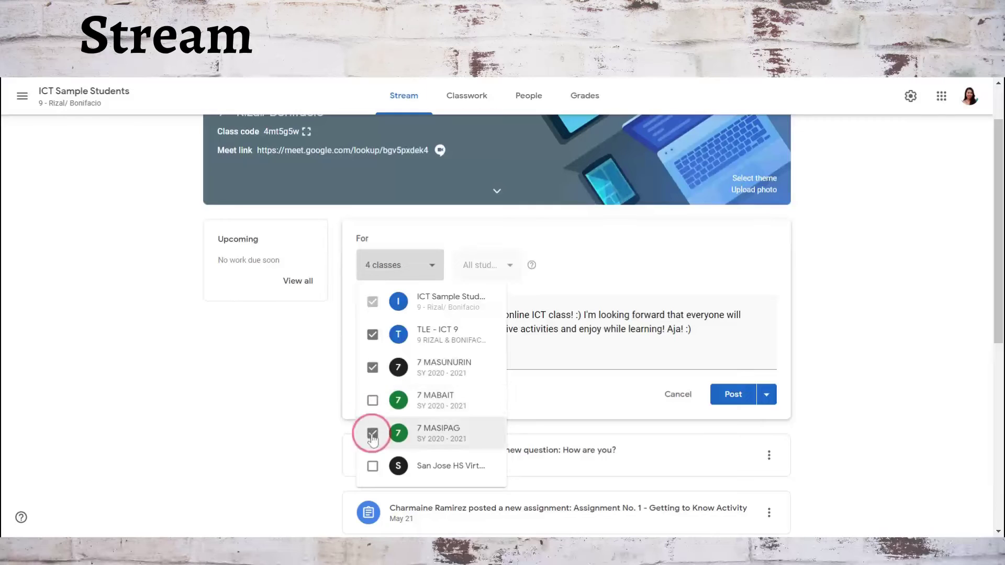
pyautogui.click(372, 367)
pyautogui.click(372, 335)
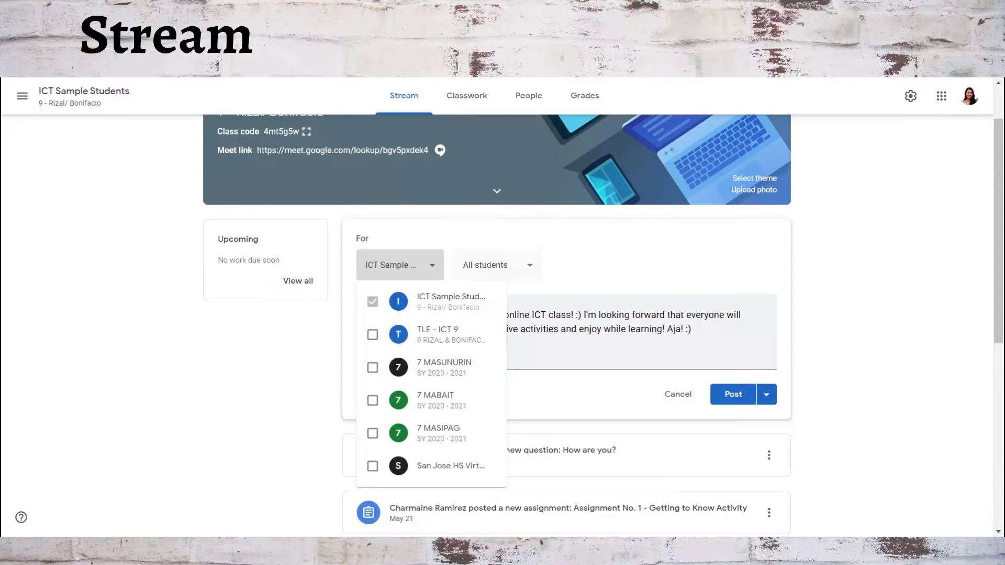
pyautogui.click(522, 270)
# Keep the post going to all students and show the options for attaching material.
pyautogui.click(521, 270)
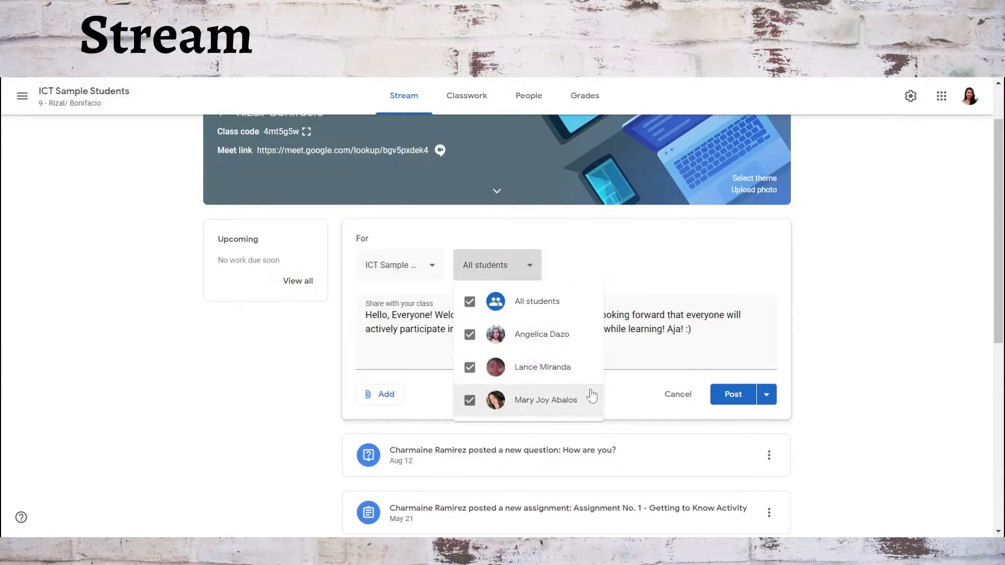
pyautogui.click(605, 266)
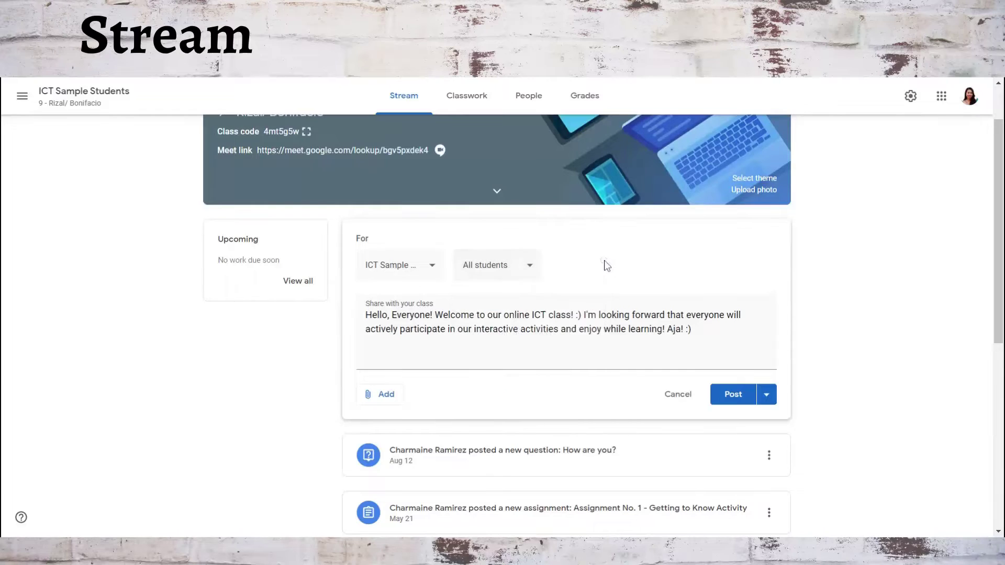
pyautogui.click(383, 397)
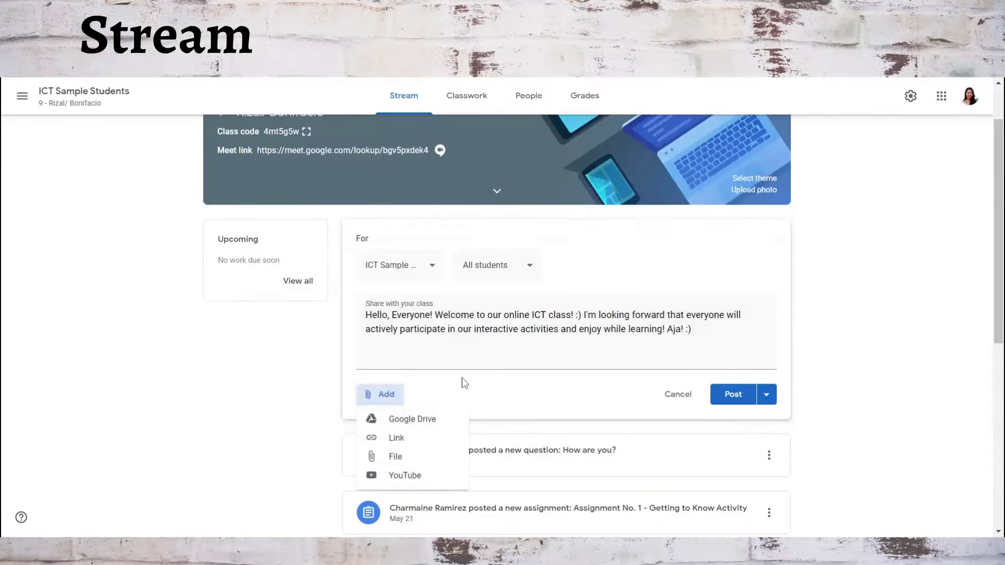
# Look at the scheduling and draft choices without using them, then post the welcome announcement.
pyautogui.click(768, 399)
pyautogui.click(767, 398)
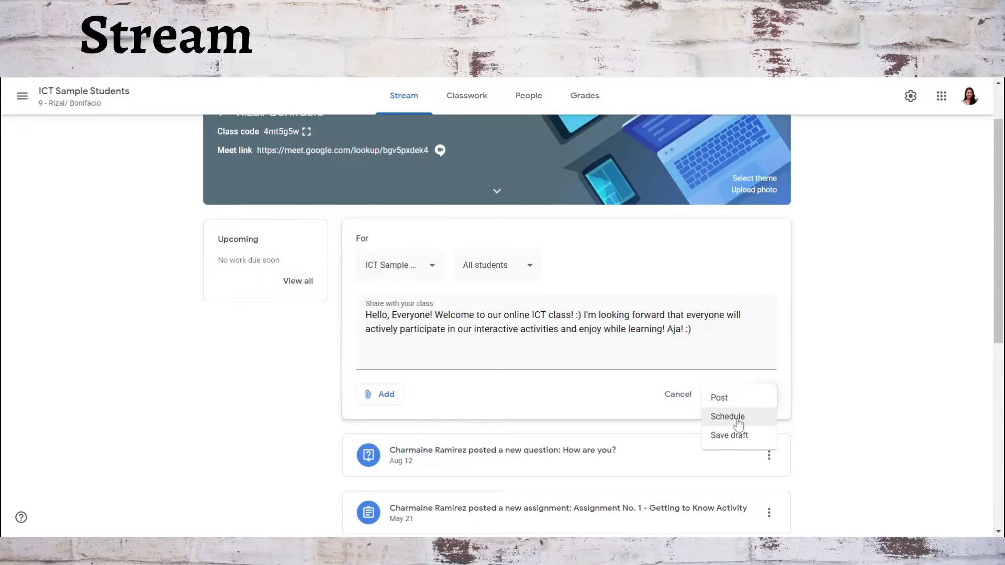
pyautogui.click(696, 331)
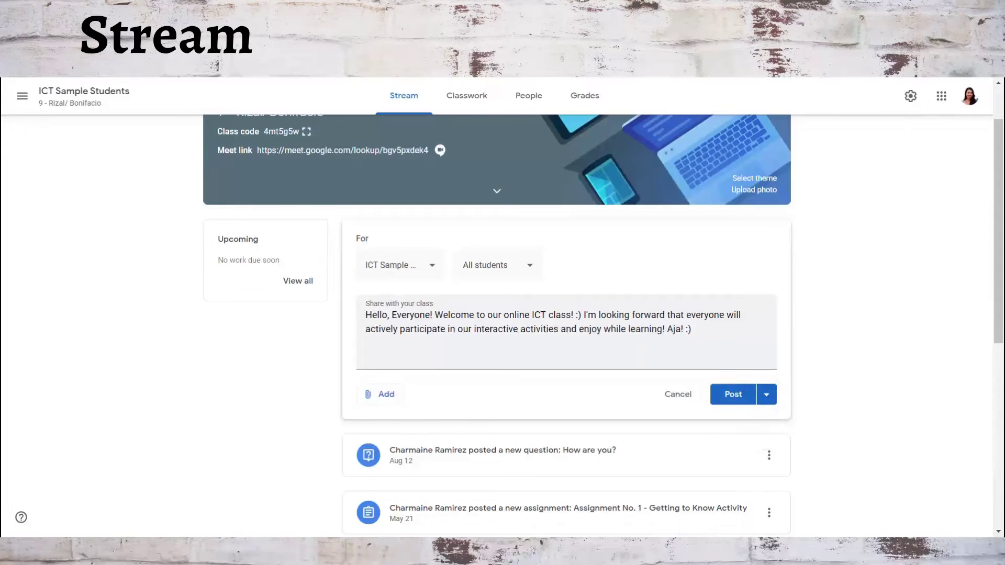
pyautogui.click(727, 396)
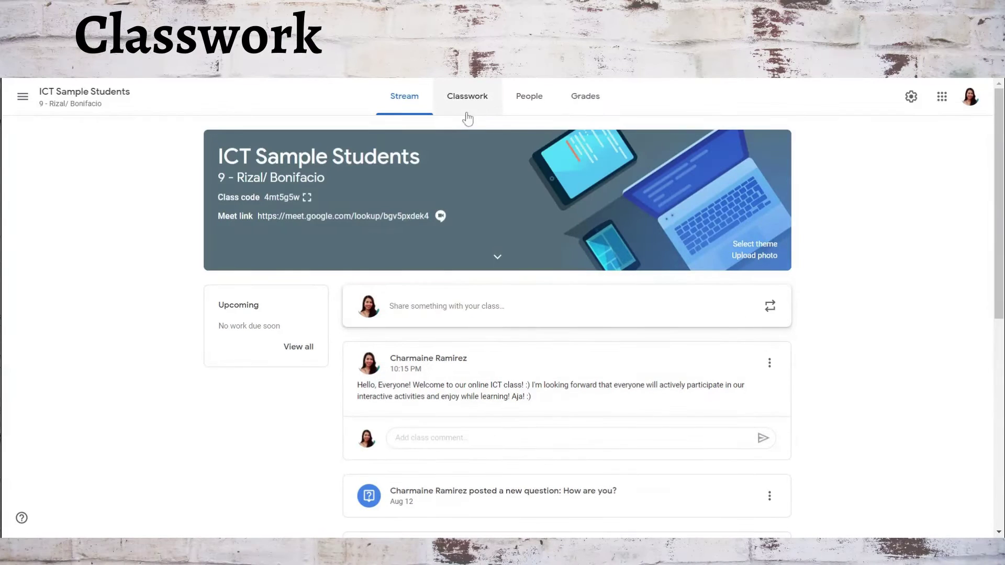
# From the Classwork page, choose Create > Assignment to get a blank 100-point assignment form.
pyautogui.click(461, 107)
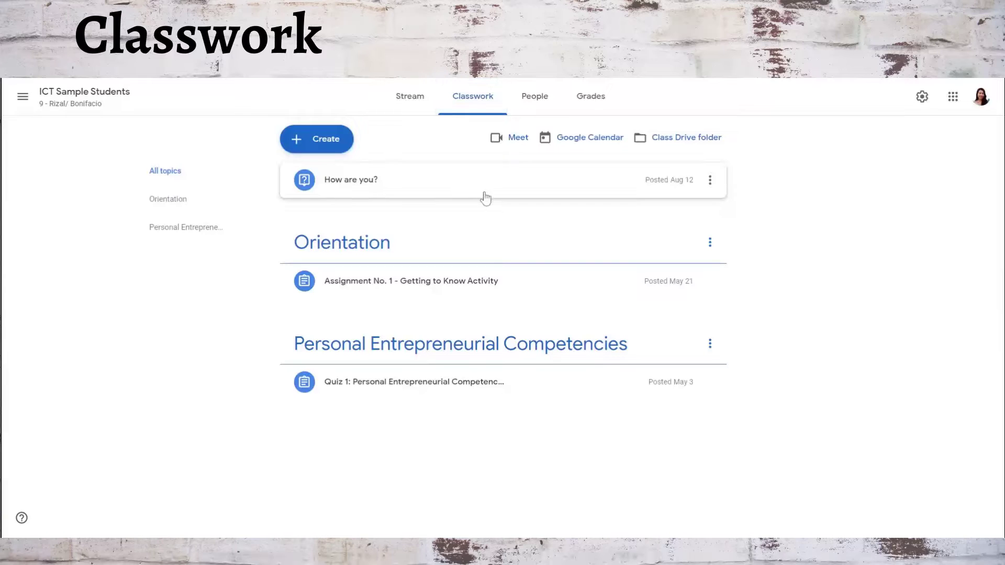
pyautogui.click(314, 144)
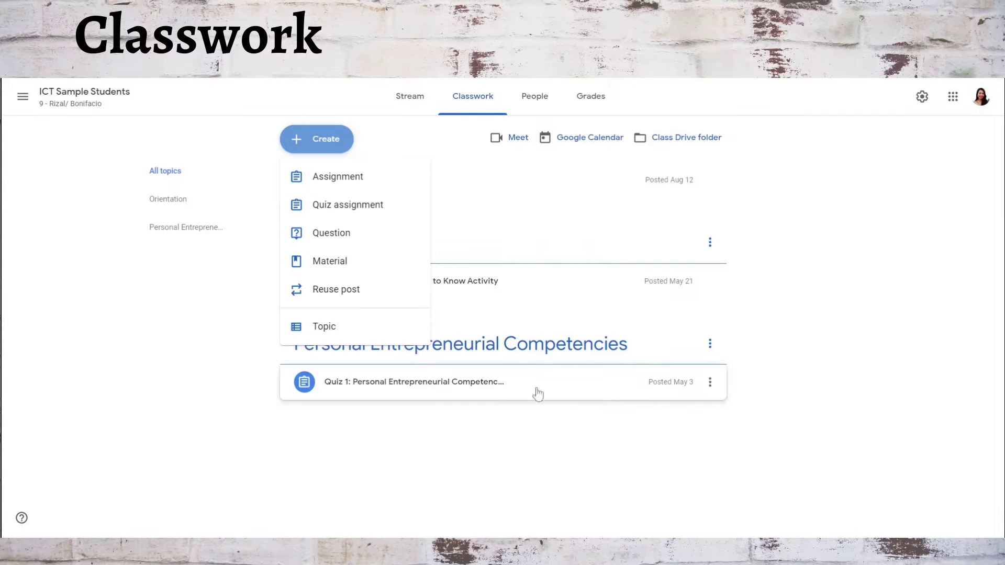
pyautogui.click(804, 271)
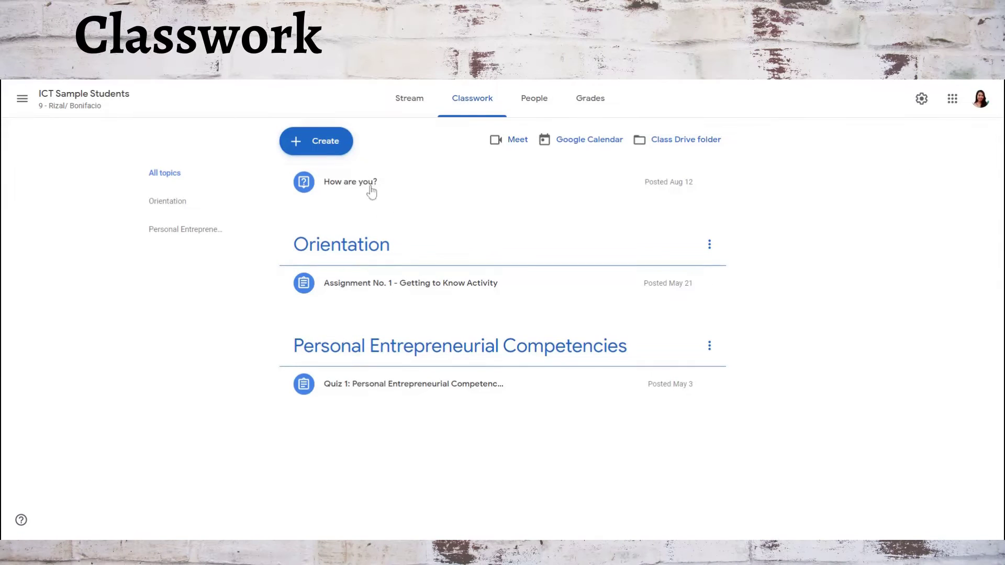
pyautogui.click(320, 149)
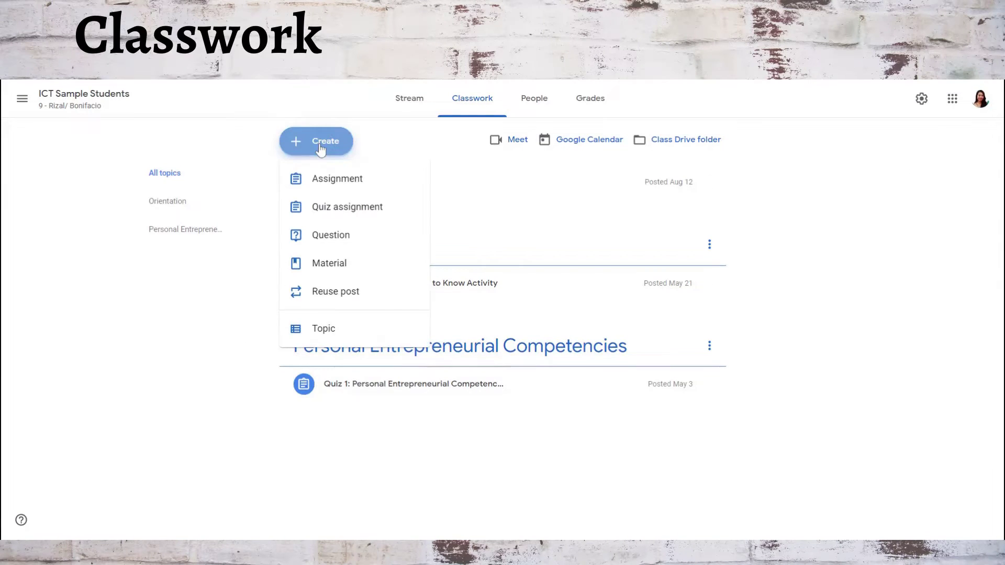
pyautogui.click(322, 180)
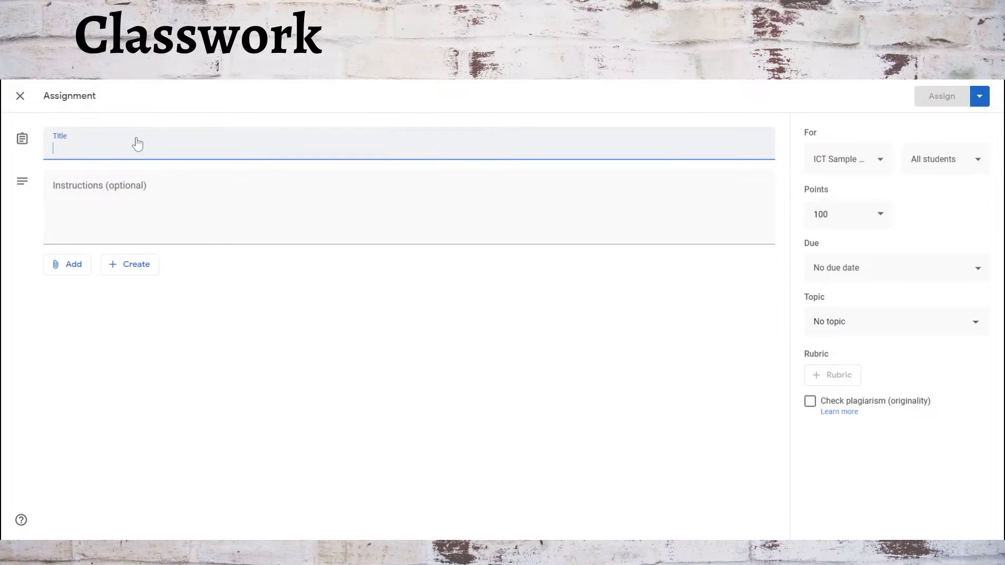
# Title the assignment 'Assignment 1', move to Instructions, and show the attachment choices.
pyautogui.write('Assignment 1')
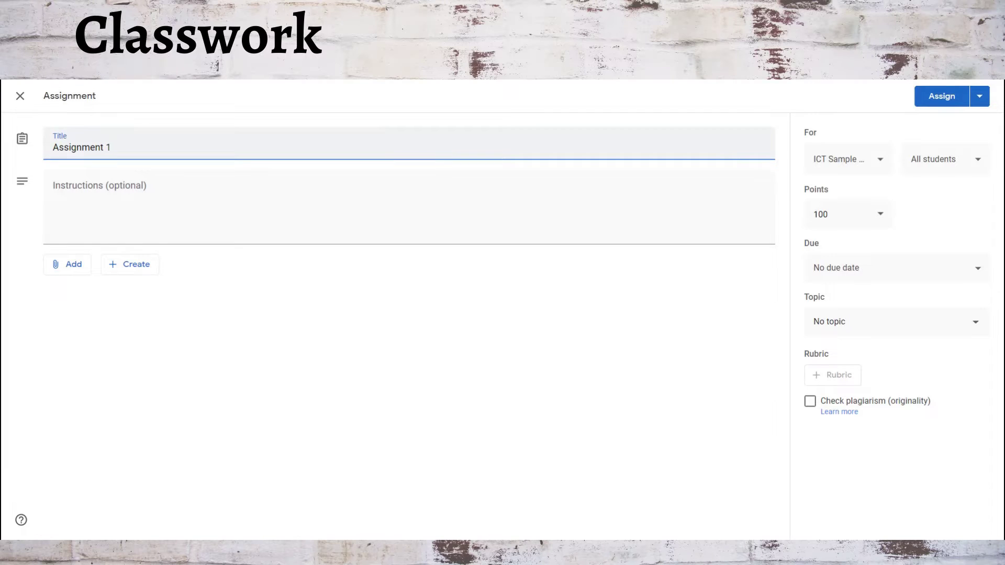
pyautogui.click(136, 186)
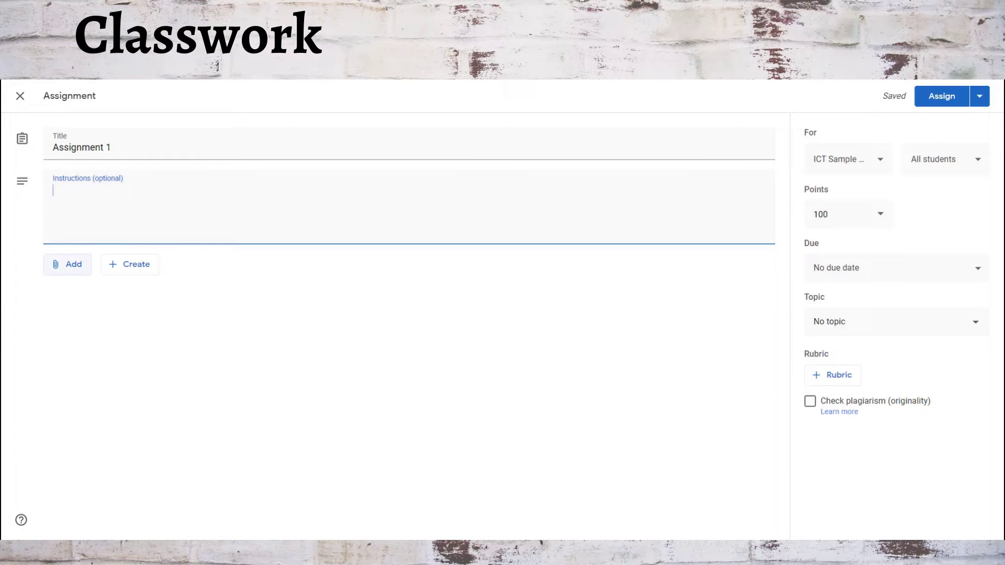
pyautogui.click(68, 264)
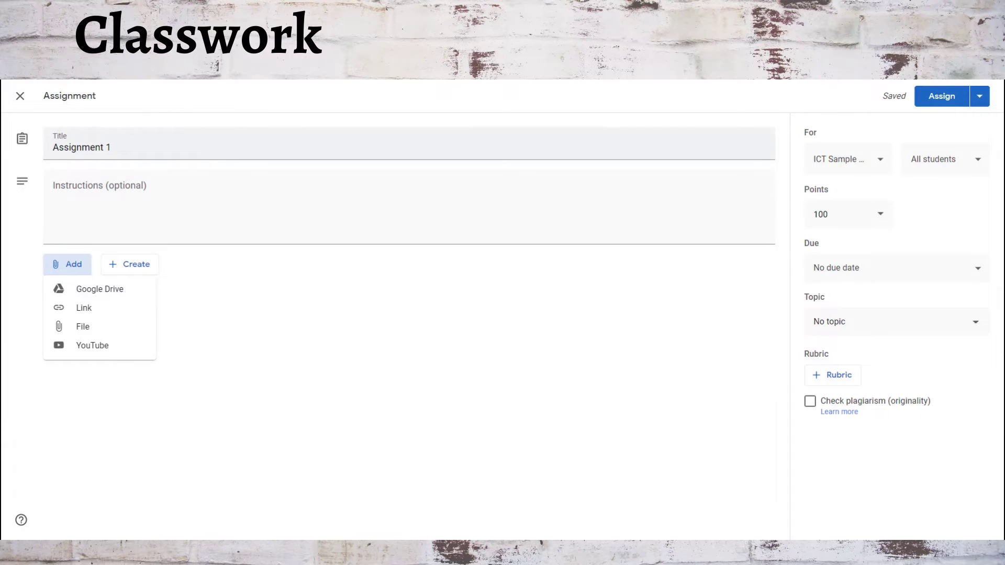
# Attach a new blank Google Docs file set to 'Make a copy for each student'.
pyautogui.click(124, 272)
pyautogui.click(135, 273)
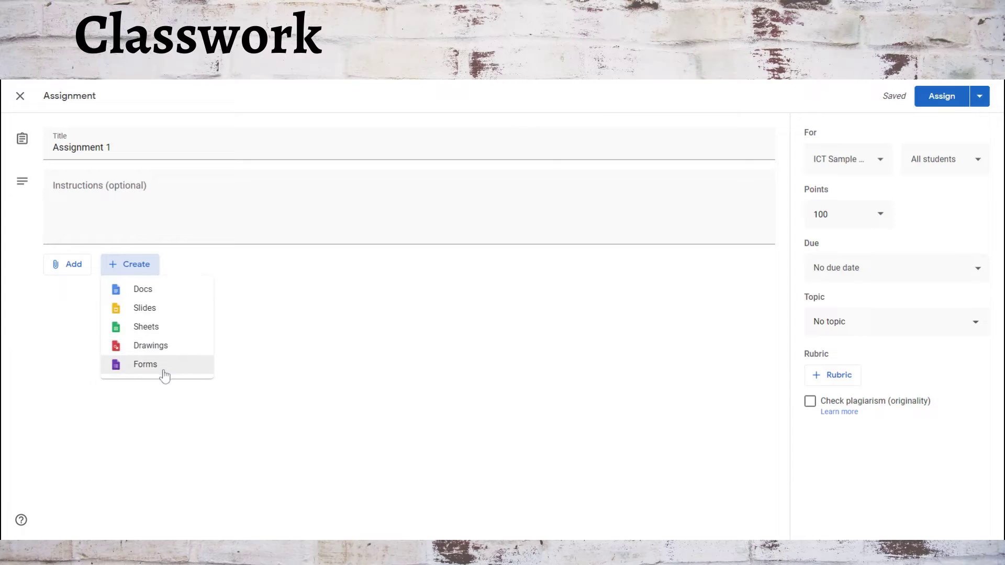
pyautogui.click(145, 294)
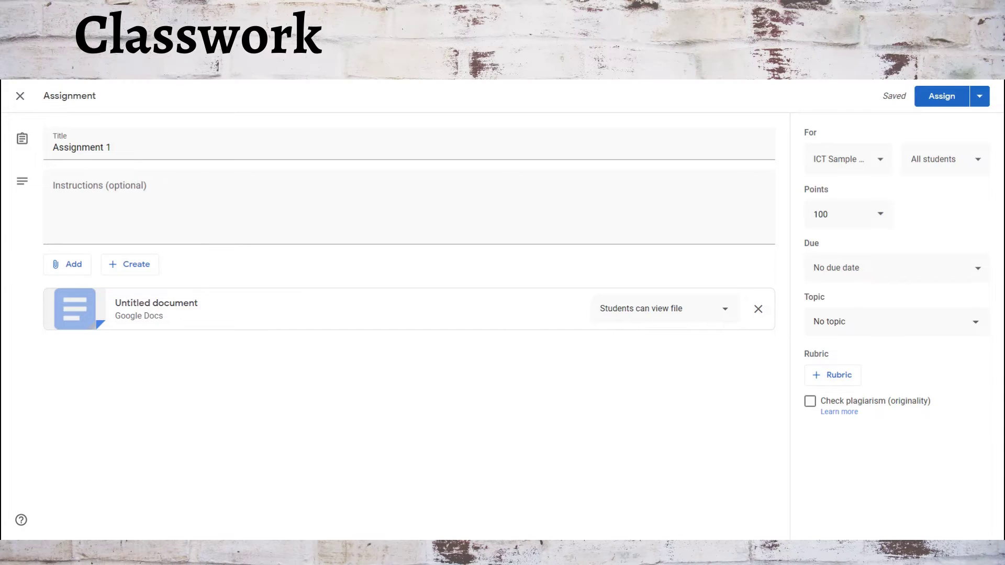
pyautogui.click(725, 310)
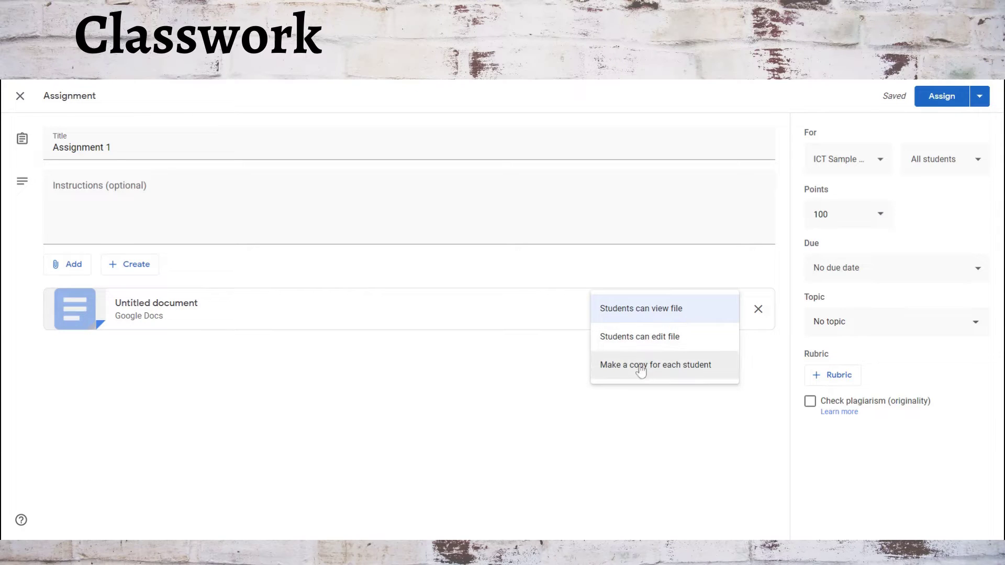
pyautogui.click(622, 370)
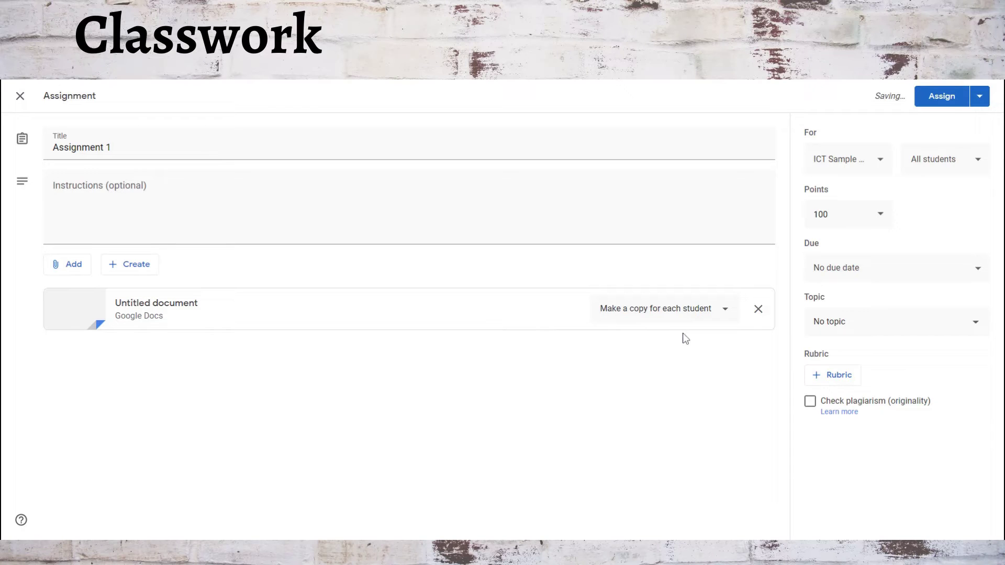
pyautogui.click(866, 158)
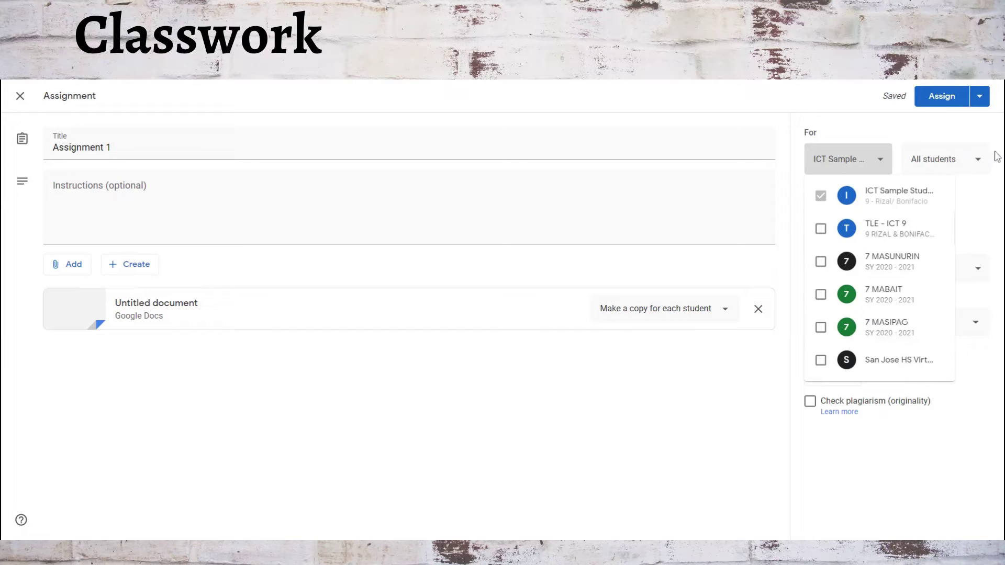
# Keep all students and 100 points, and clear the trial Oct 2, 2020 due date.
pyautogui.click(916, 126)
pyautogui.click(952, 165)
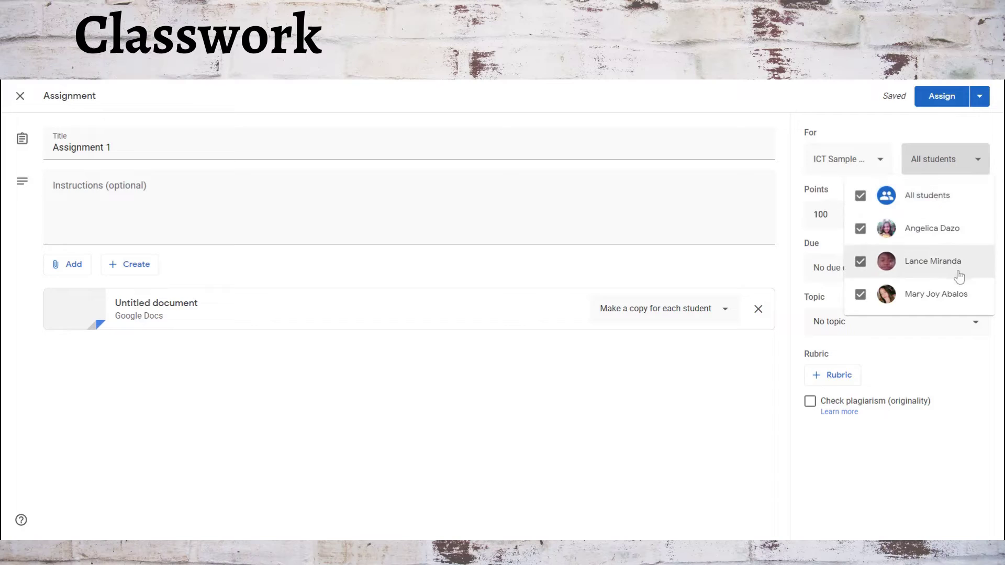
pyautogui.click(898, 124)
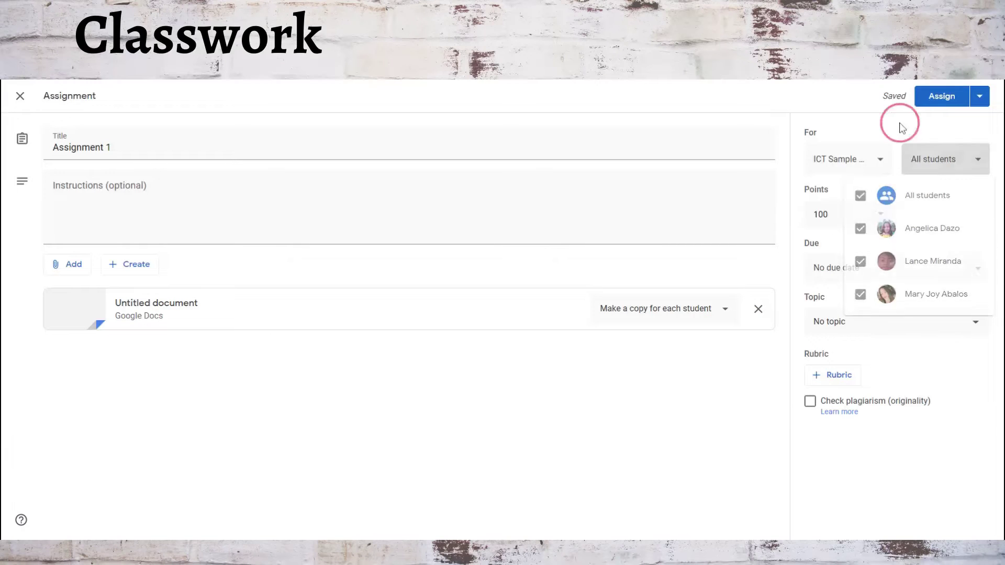
pyautogui.click(881, 216)
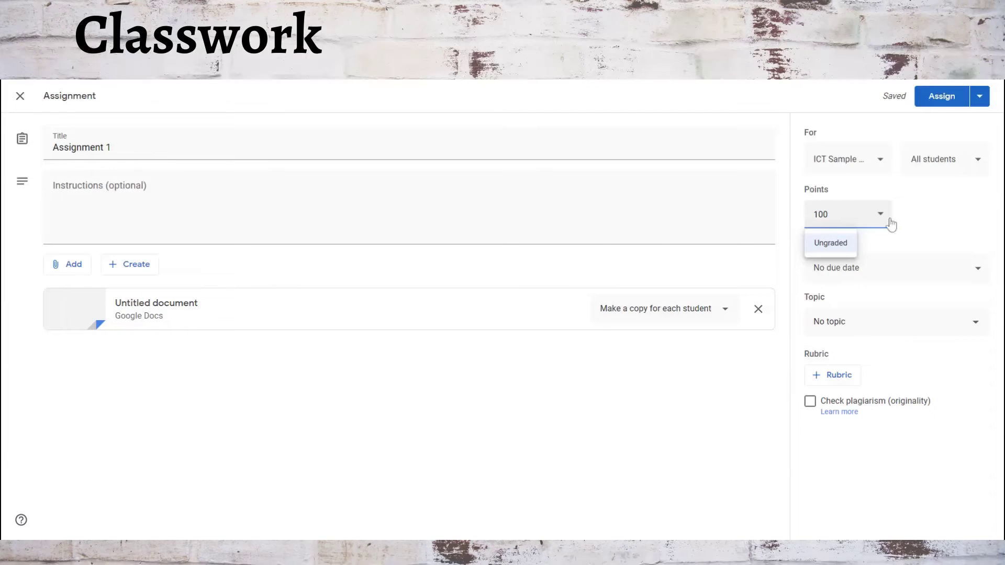
pyautogui.click(930, 215)
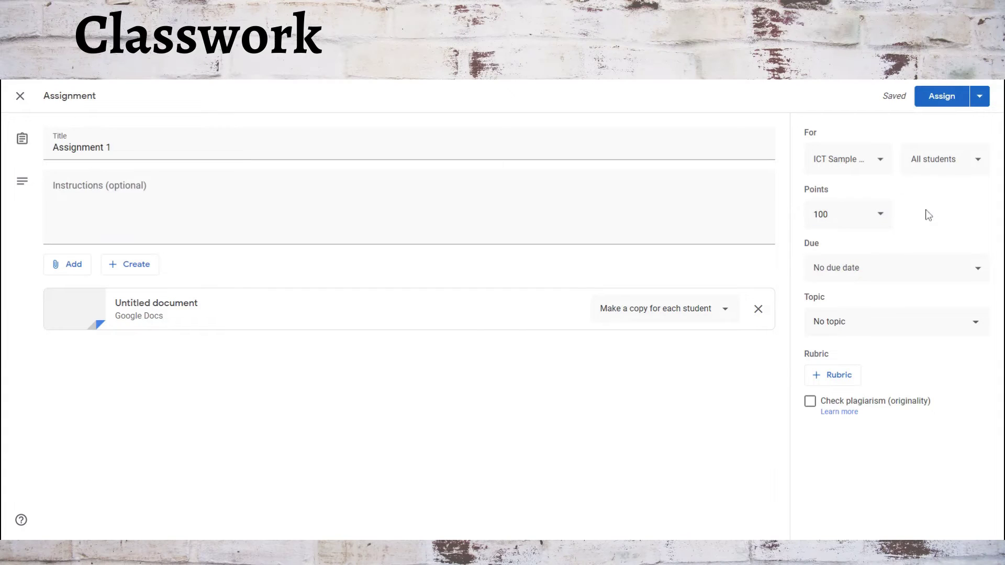
pyautogui.click(852, 272)
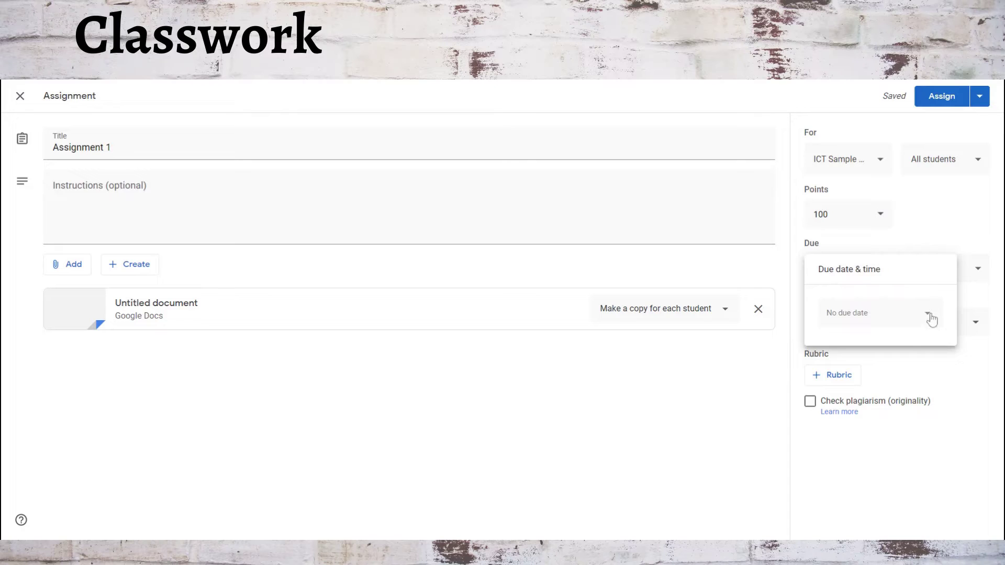
pyautogui.click(927, 314)
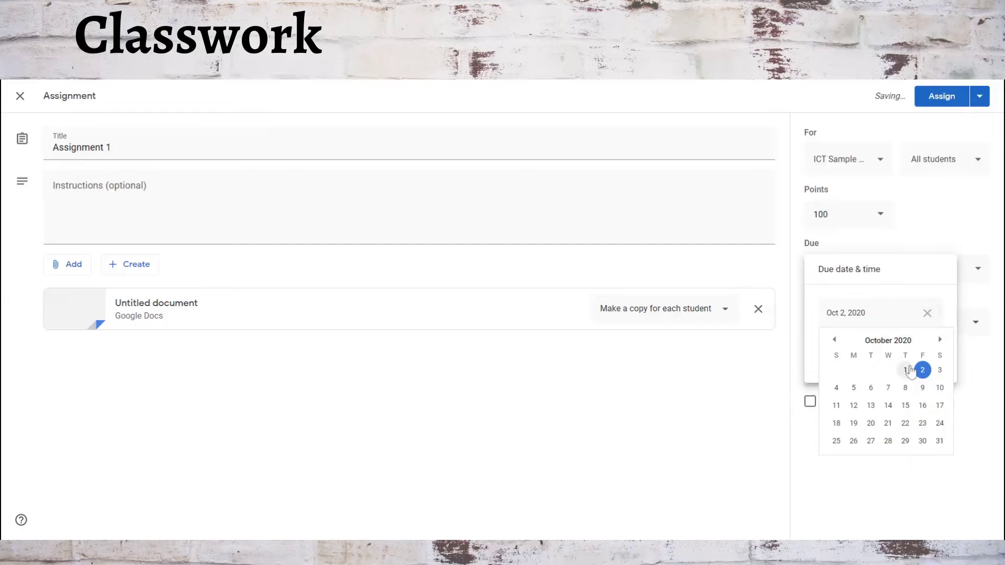
pyautogui.click(927, 315)
# Reset the topic to No topic after trying Personal Entrepreneurial Competencies, then start a new rubric.
pyautogui.click(869, 327)
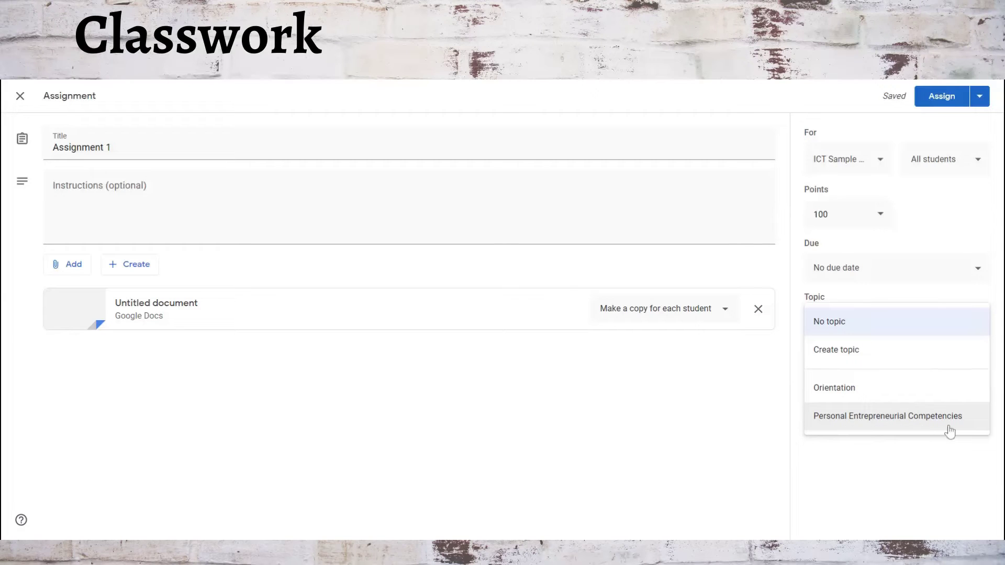
pyautogui.click(864, 429)
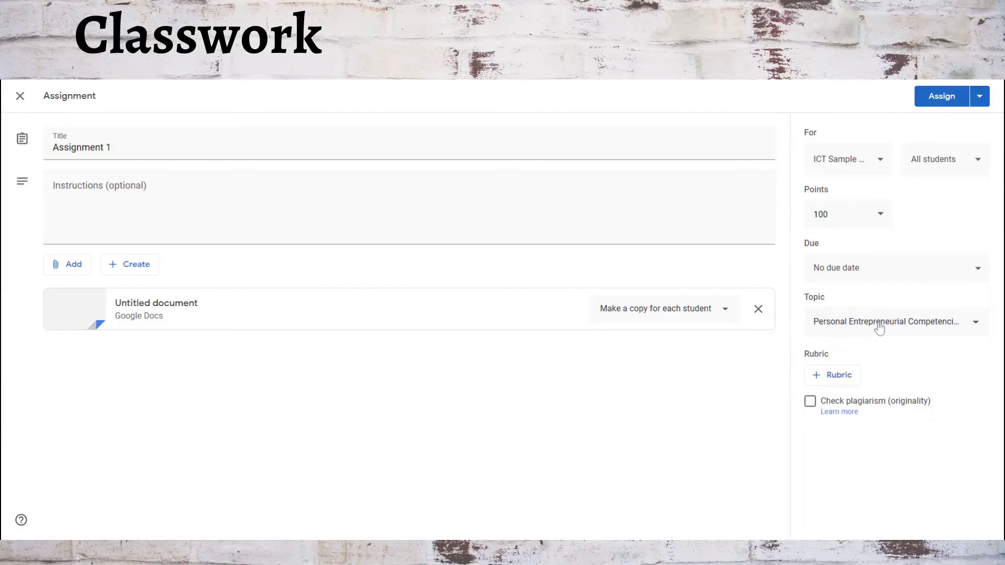
pyautogui.click(974, 323)
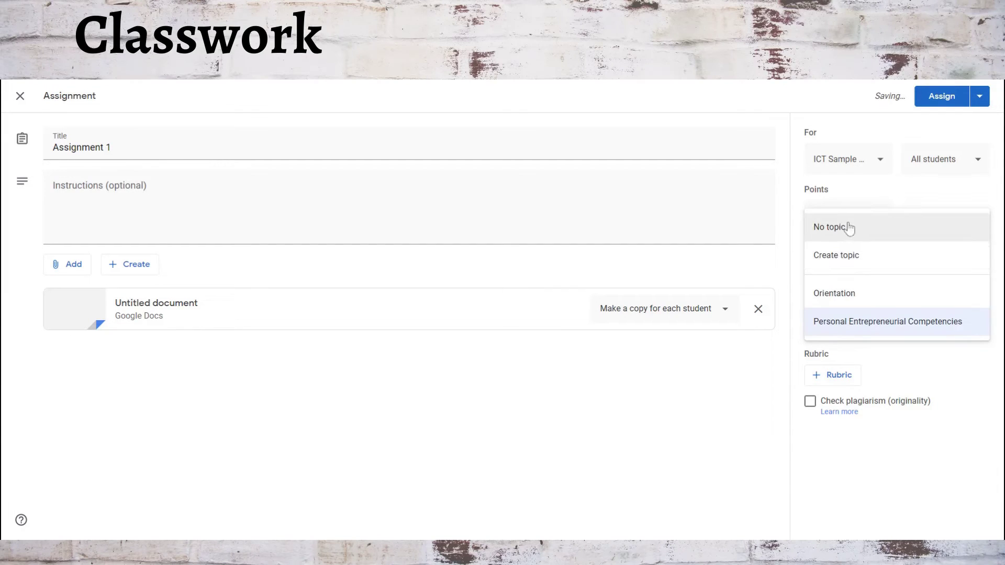
pyautogui.click(860, 235)
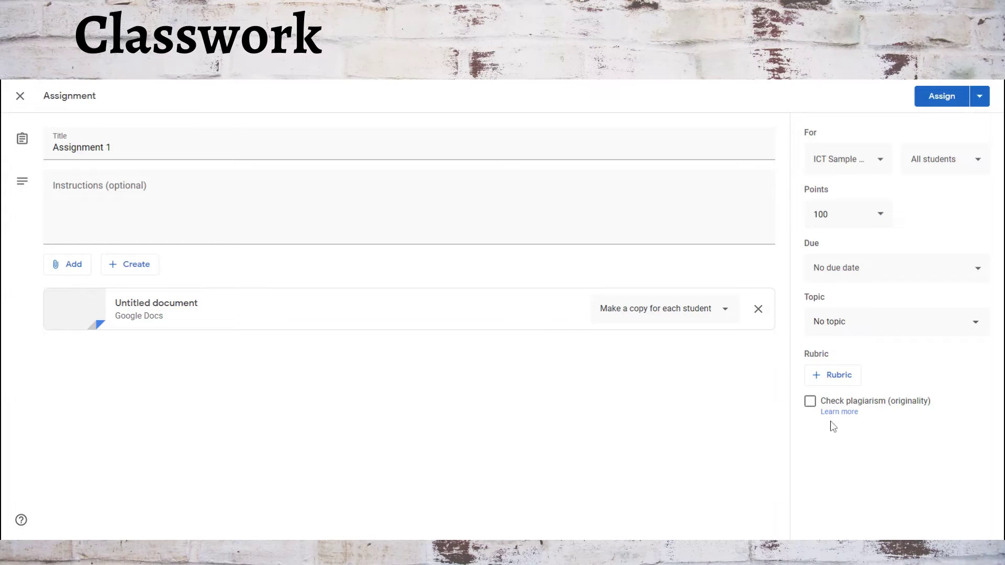
pyautogui.click(835, 375)
pyautogui.click(849, 400)
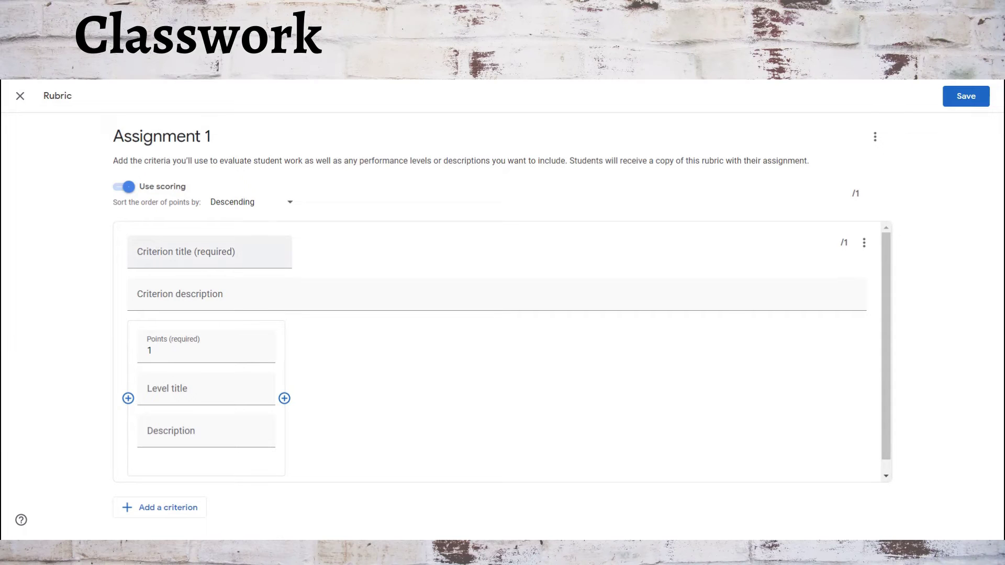
# Leave the criterion title and description empty, exit the rubric editor, and discard the changes.
pyautogui.click(157, 253)
pyautogui.click(148, 295)
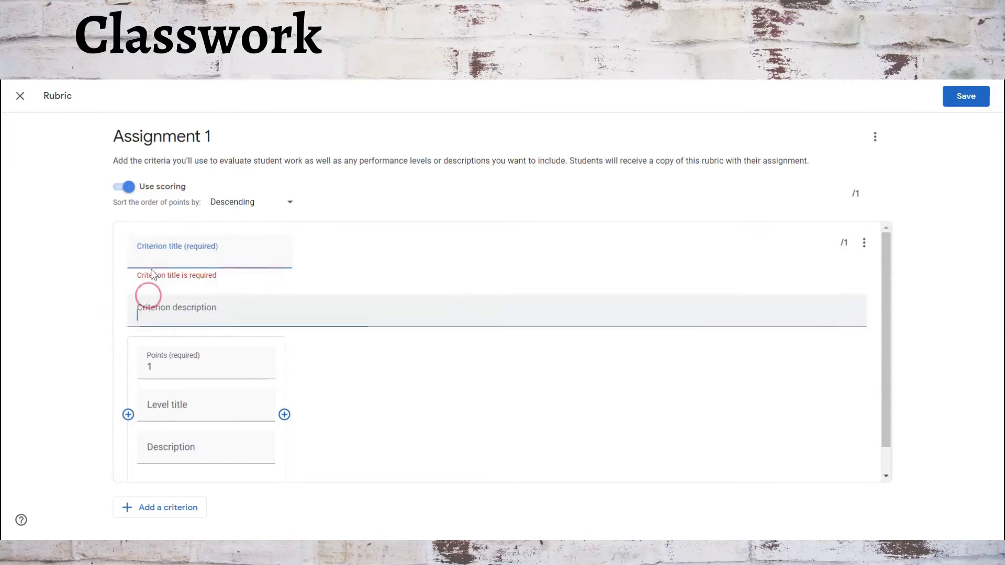
pyautogui.click(150, 253)
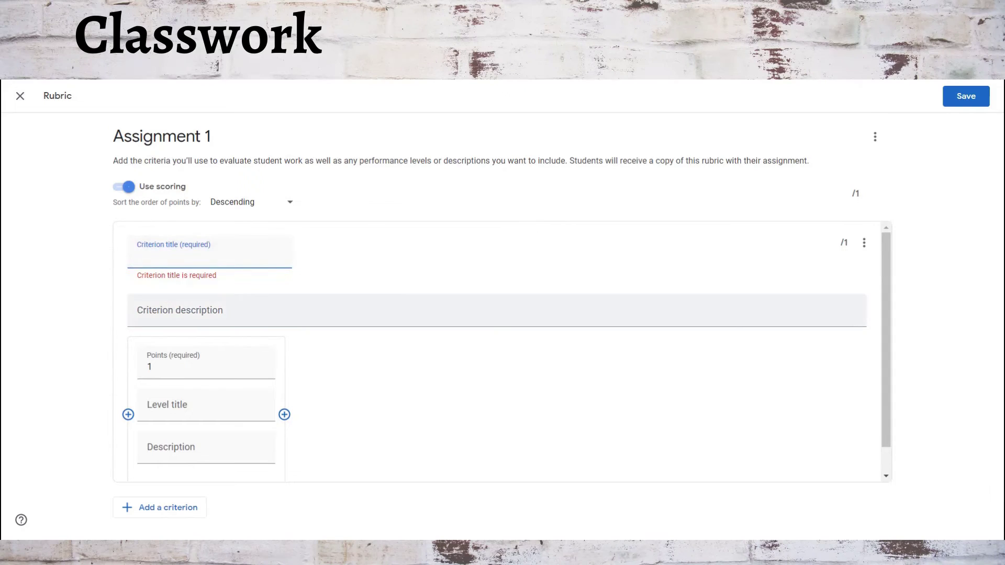
pyautogui.press('Escape')
pyautogui.click(569, 341)
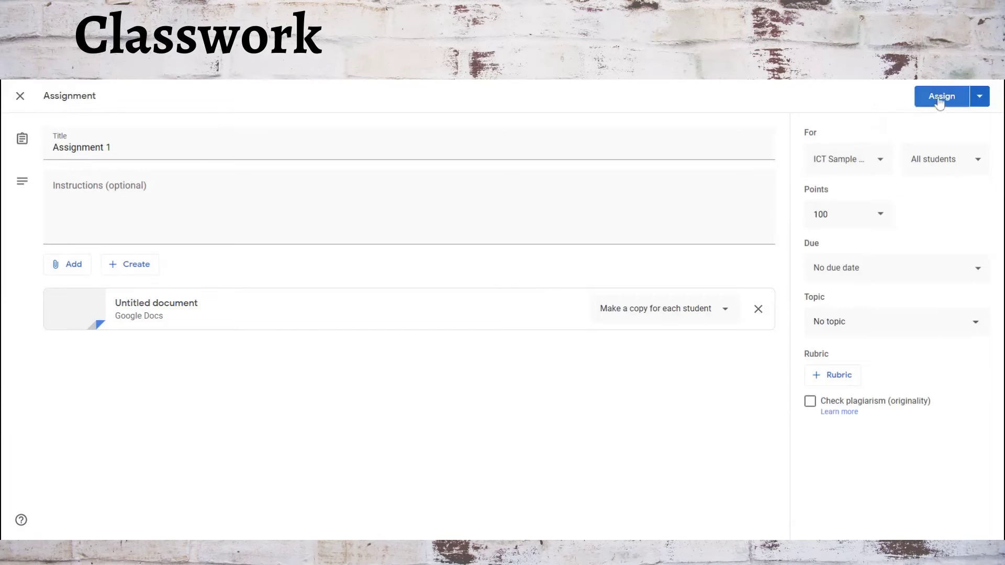
# View the Schedule and Save draft options beside Assign, then close them unchanged.
pyautogui.click(979, 98)
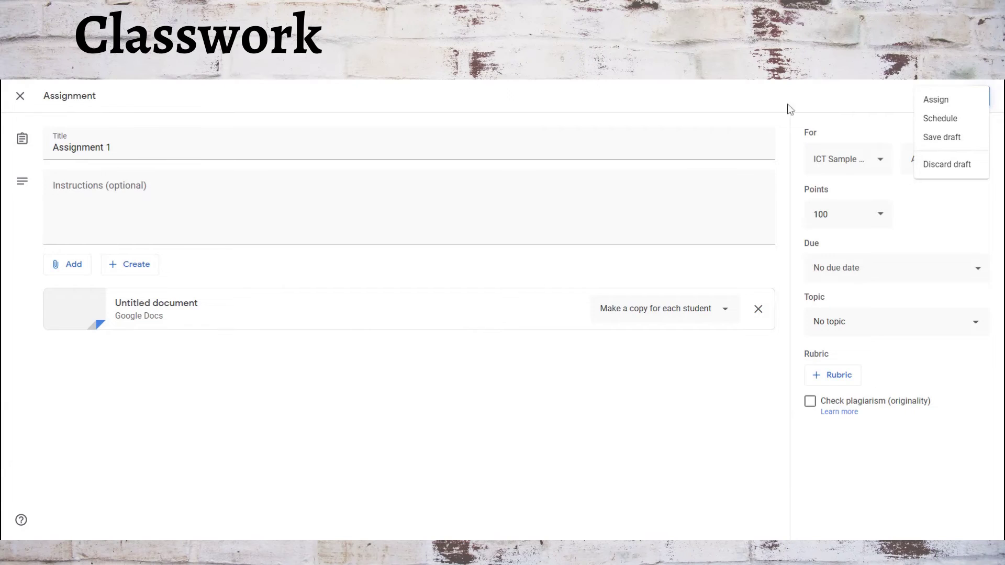
pyautogui.click(863, 101)
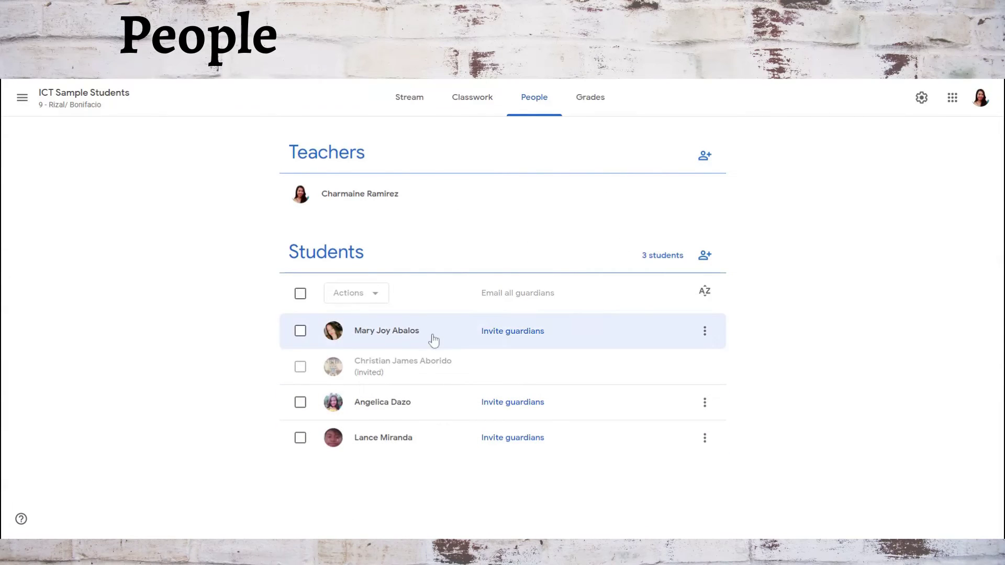
# Cancel a co-teacher invitation, then view the Actions available for the first selected student.
pyautogui.click(704, 157)
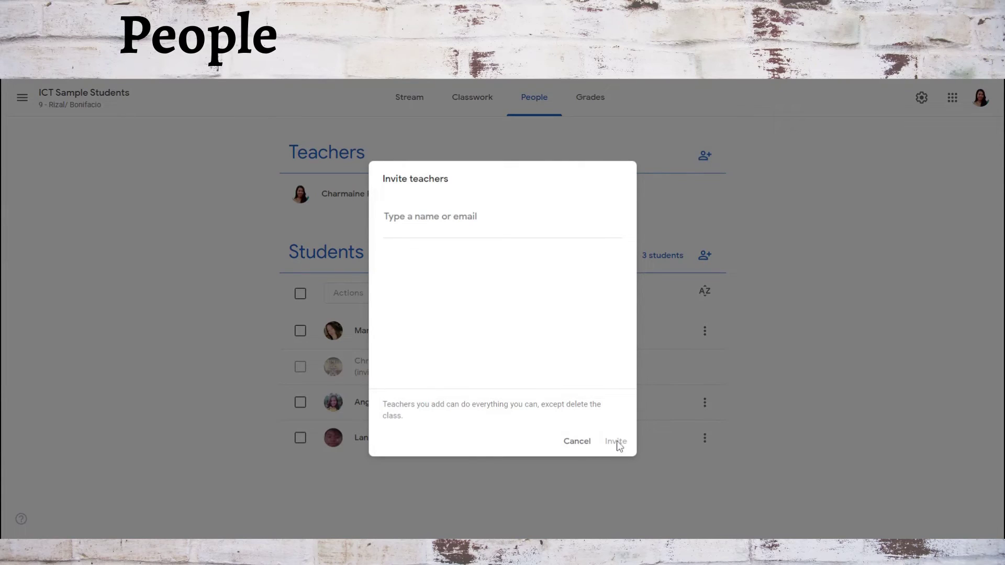
pyautogui.click(571, 446)
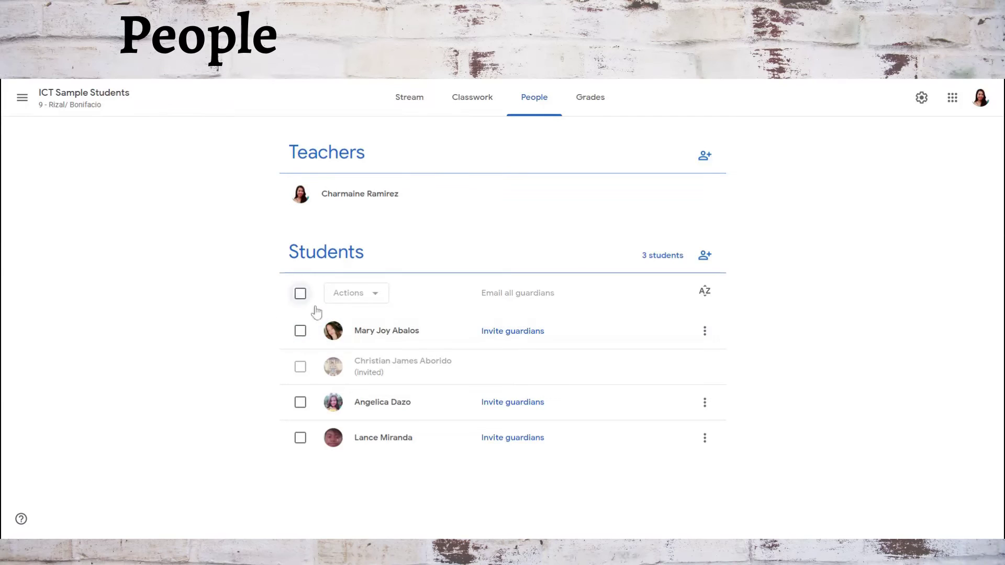
pyautogui.click(300, 331)
pyautogui.click(374, 295)
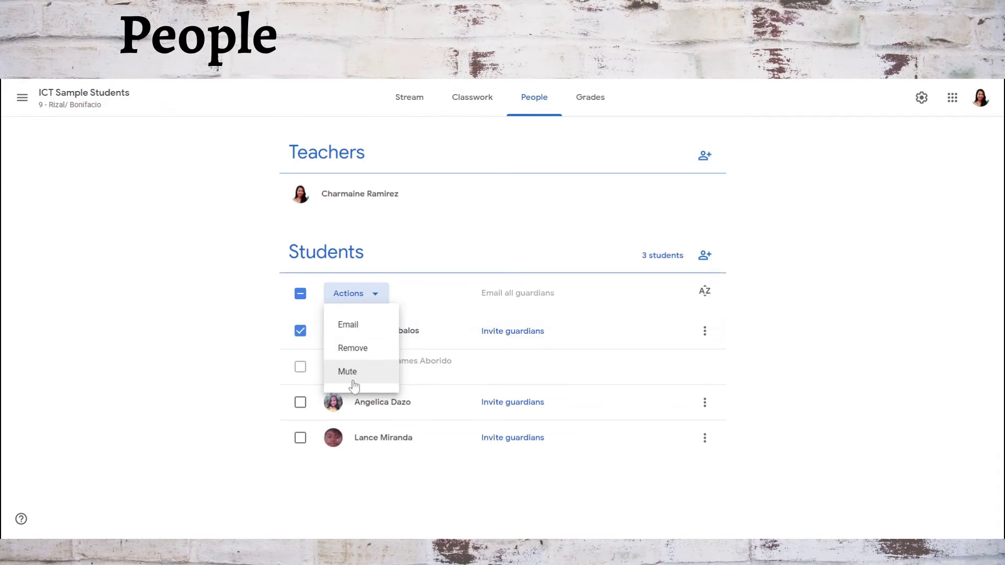
pyautogui.click(433, 301)
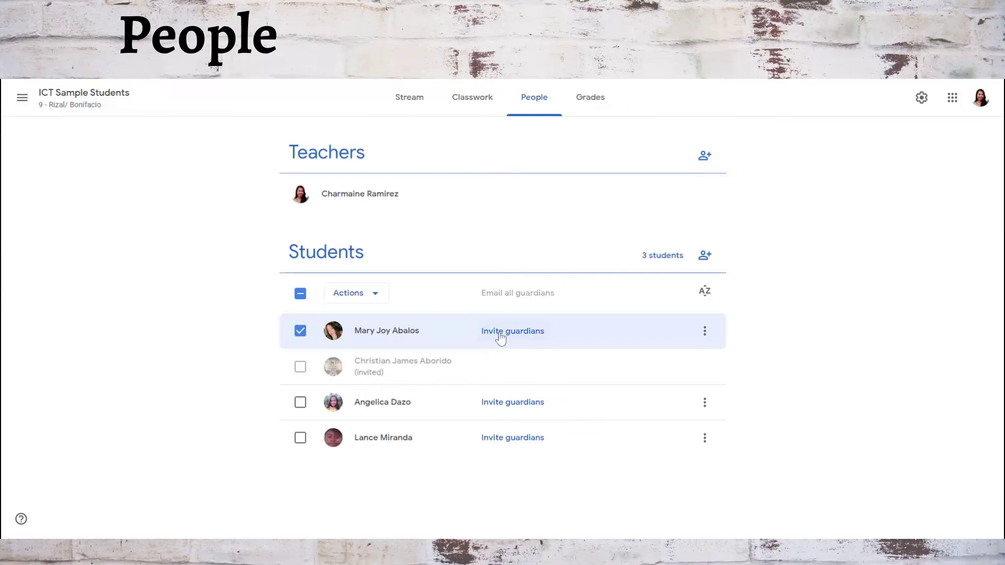
# Cancel the first student's guardian invitation and bring up the student invite form.
pyautogui.click(501, 335)
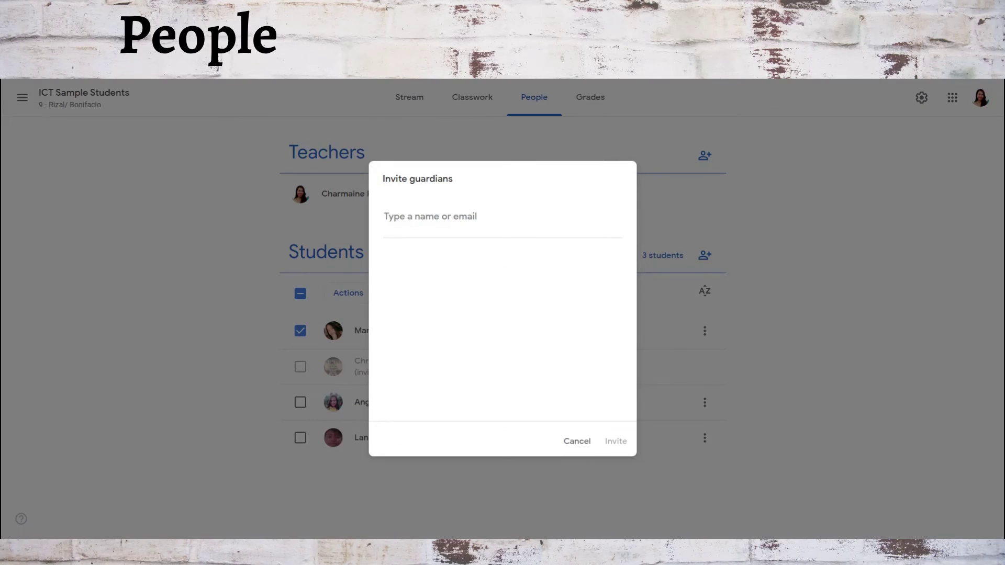
pyautogui.click(569, 444)
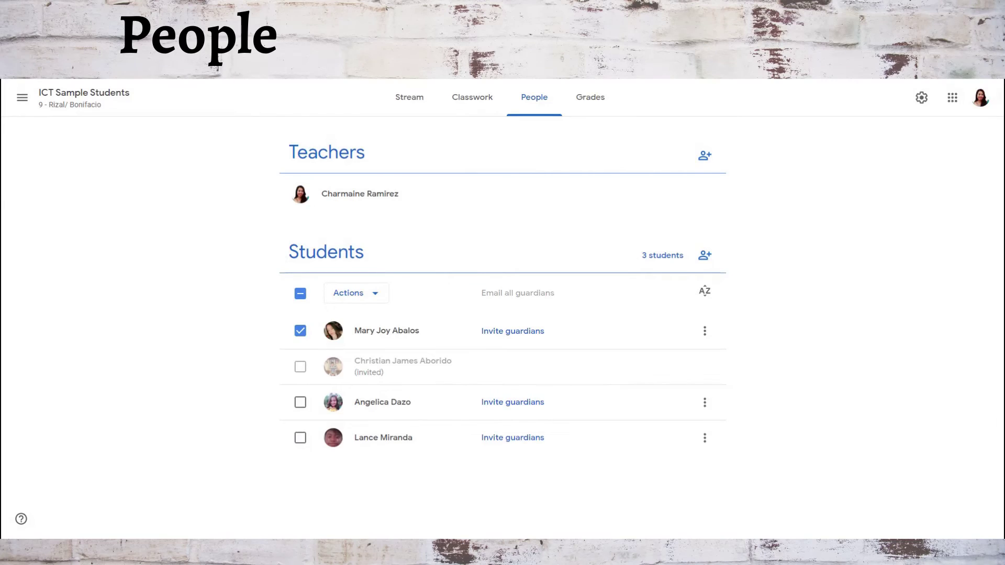
pyautogui.click(705, 255)
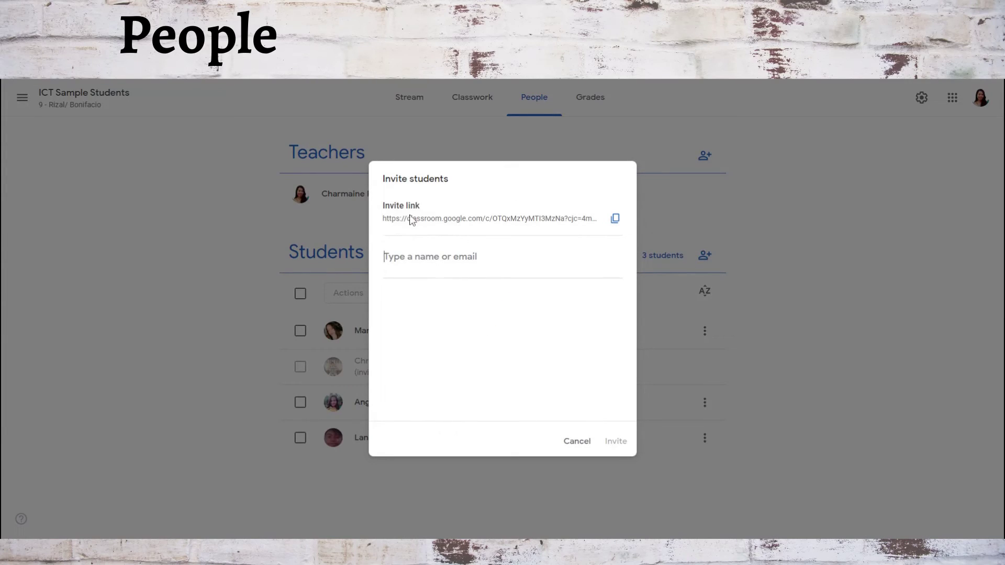
# Copy the class invite link, then cancel the student invitation without adding anyone.
pyautogui.click(615, 218)
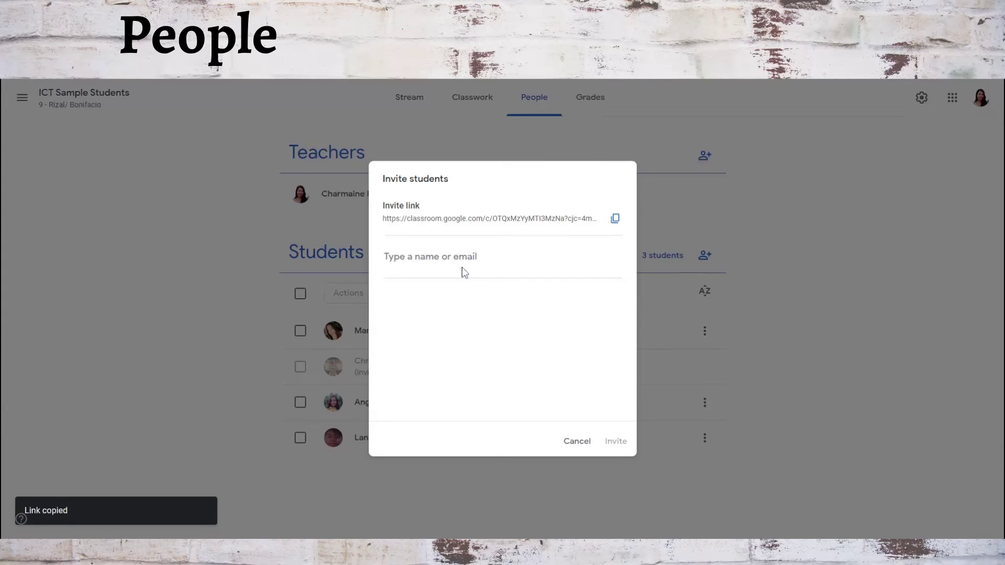
pyautogui.click(417, 256)
pyautogui.click(576, 445)
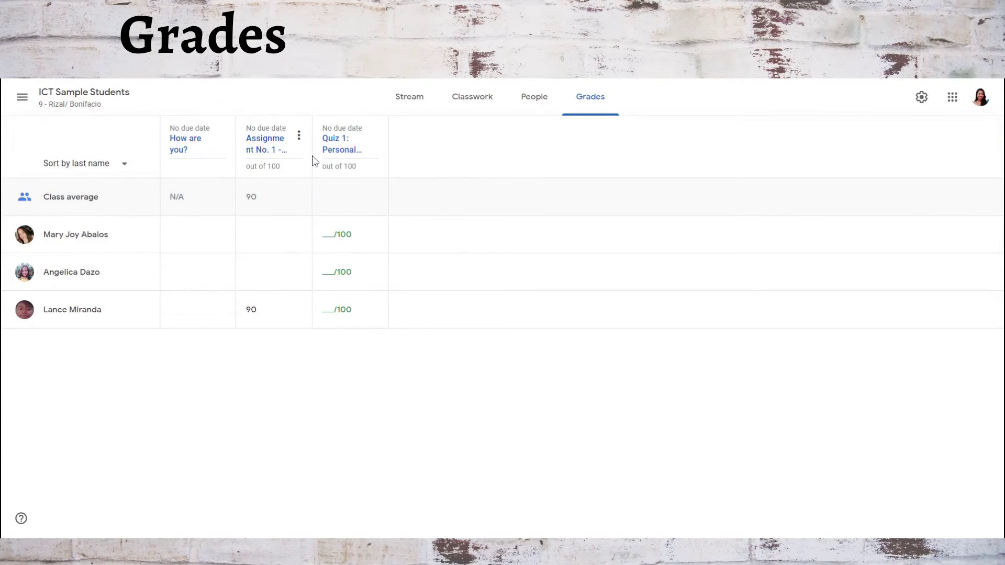
pyautogui.click(183, 145)
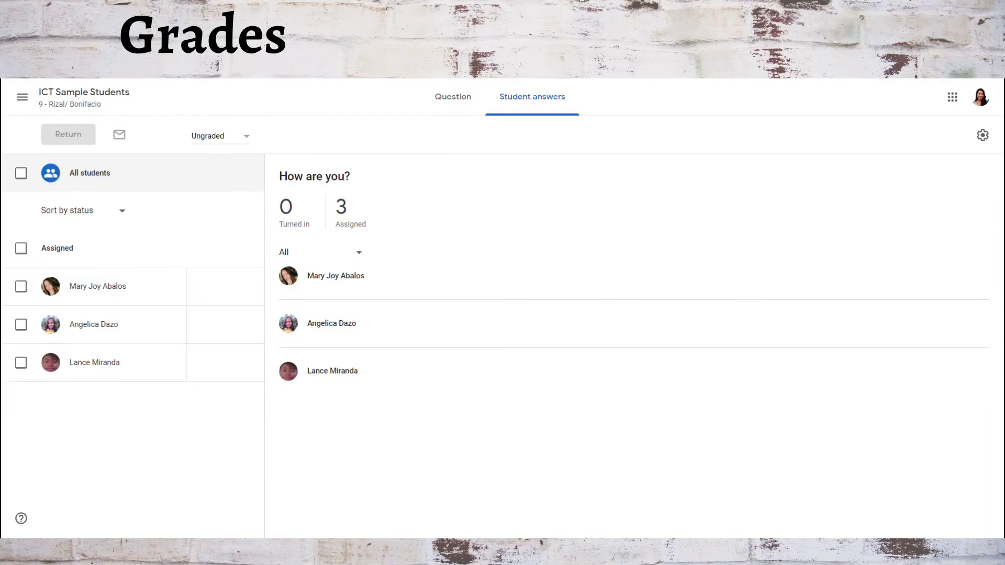
pyautogui.click(79, 104)
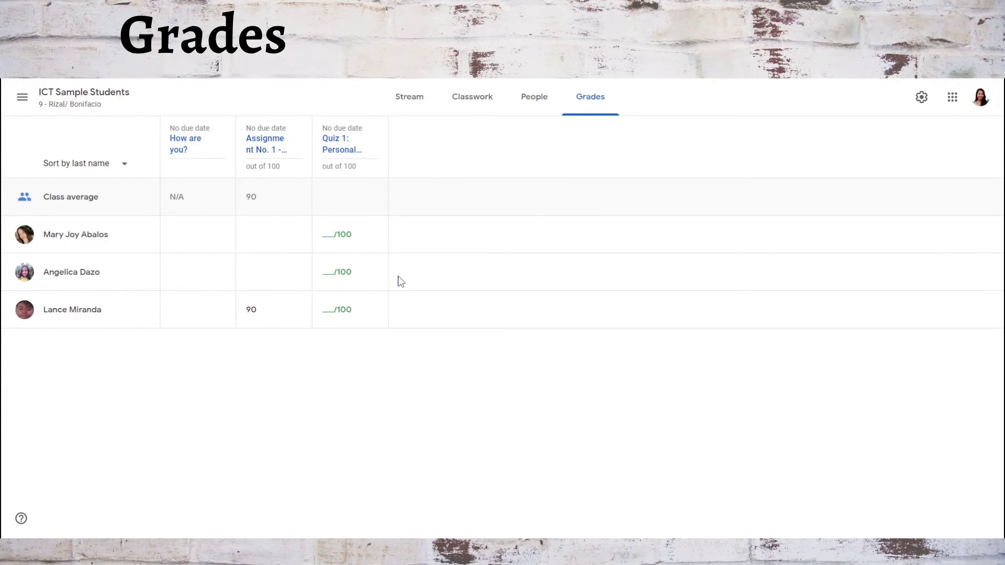
# Review Assignment No. 1's student work, the graded student's submission, and its instructions.
pyautogui.click(264, 146)
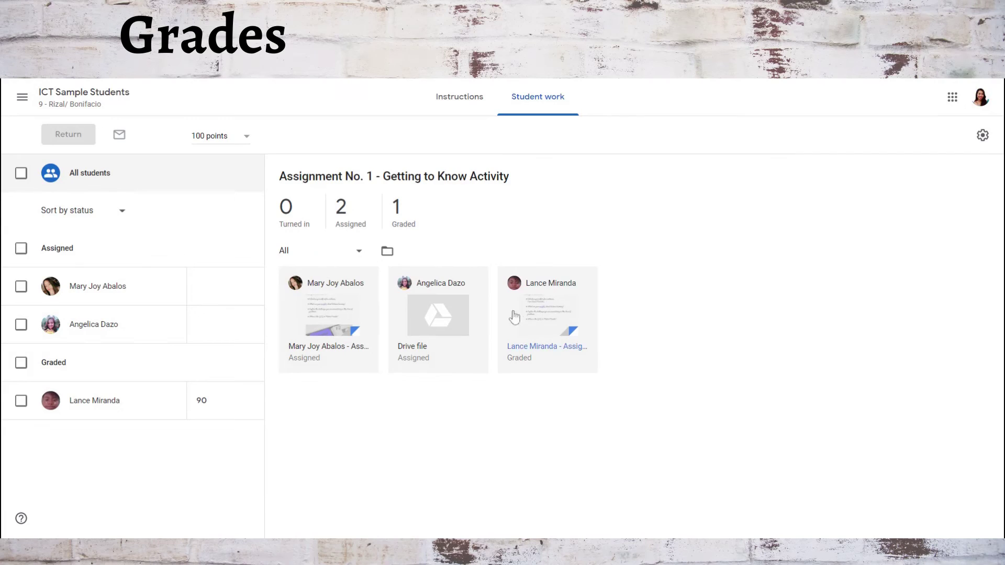
pyautogui.click(533, 296)
pyautogui.click(450, 102)
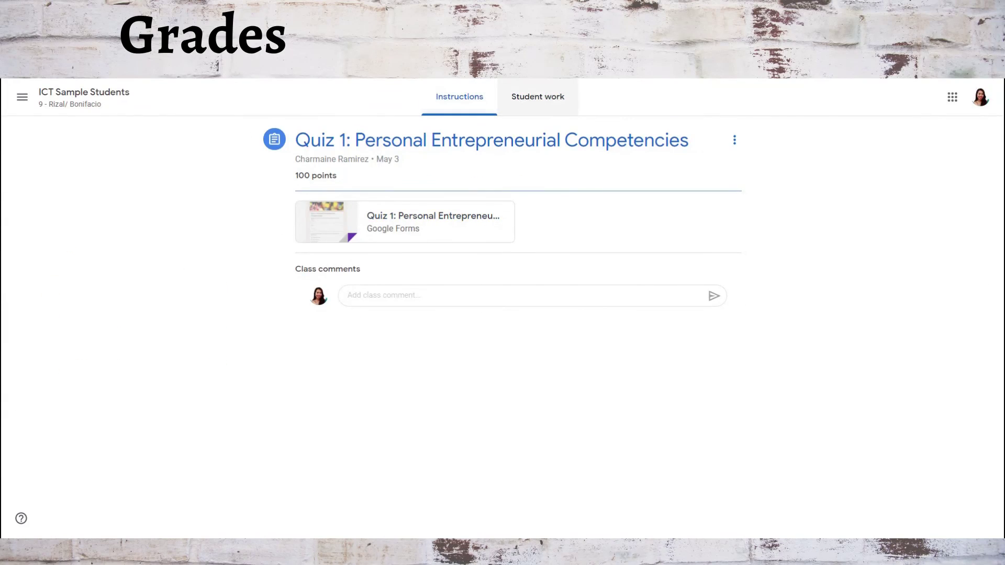
# Check Quiz 1's turned-in work, then view its instructions and Google Forms attachment.
pyautogui.click(550, 96)
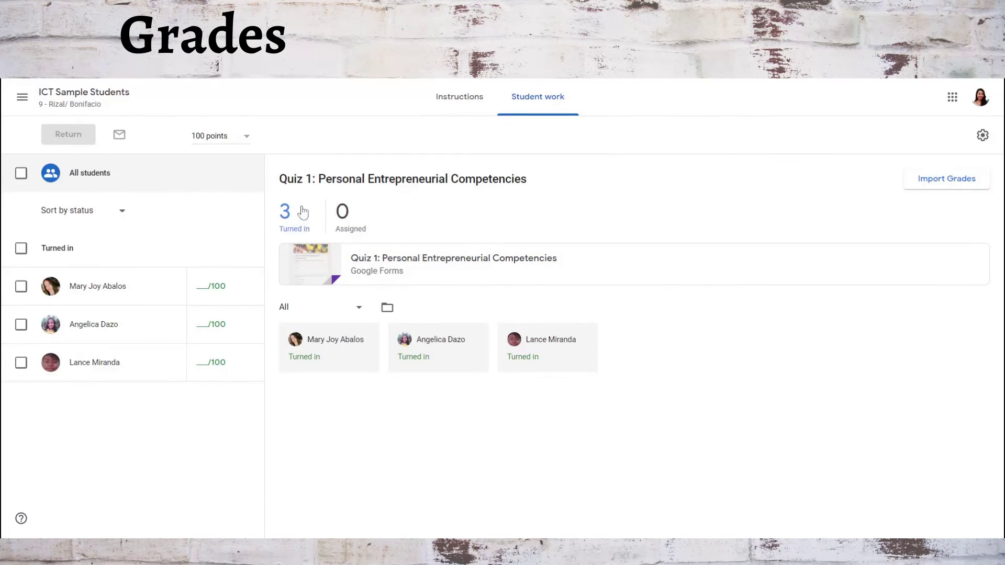
pyautogui.click(452, 104)
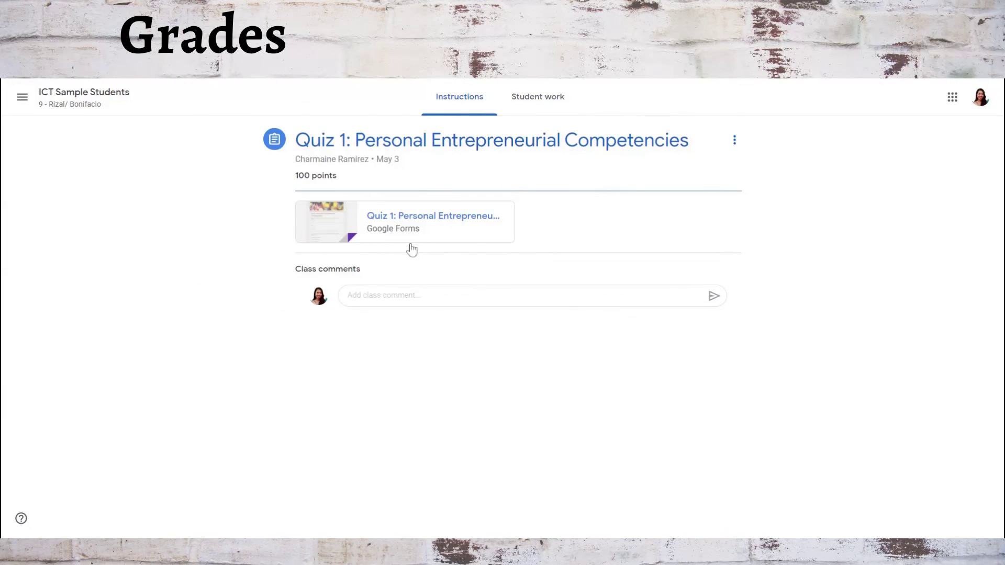
pyautogui.click(385, 225)
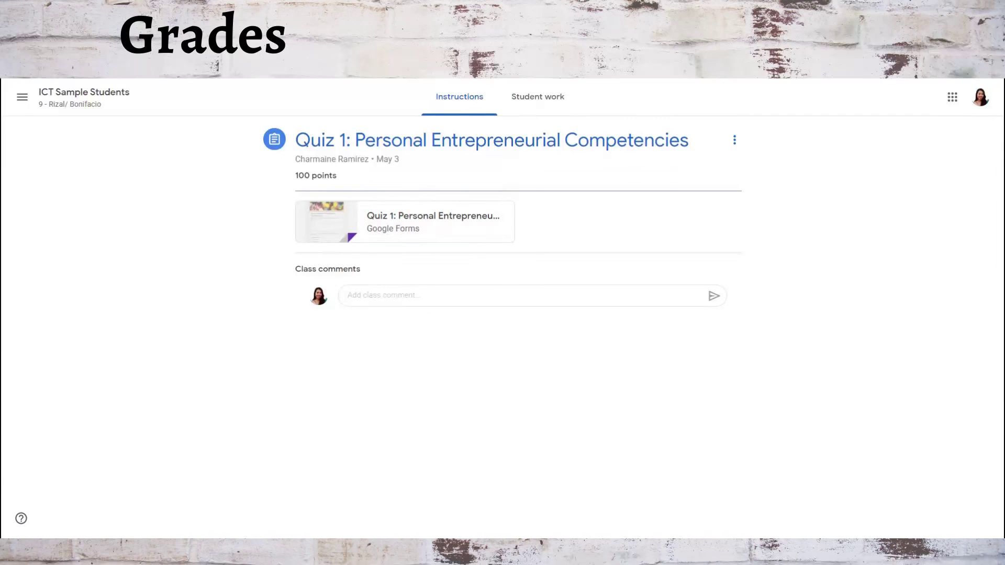